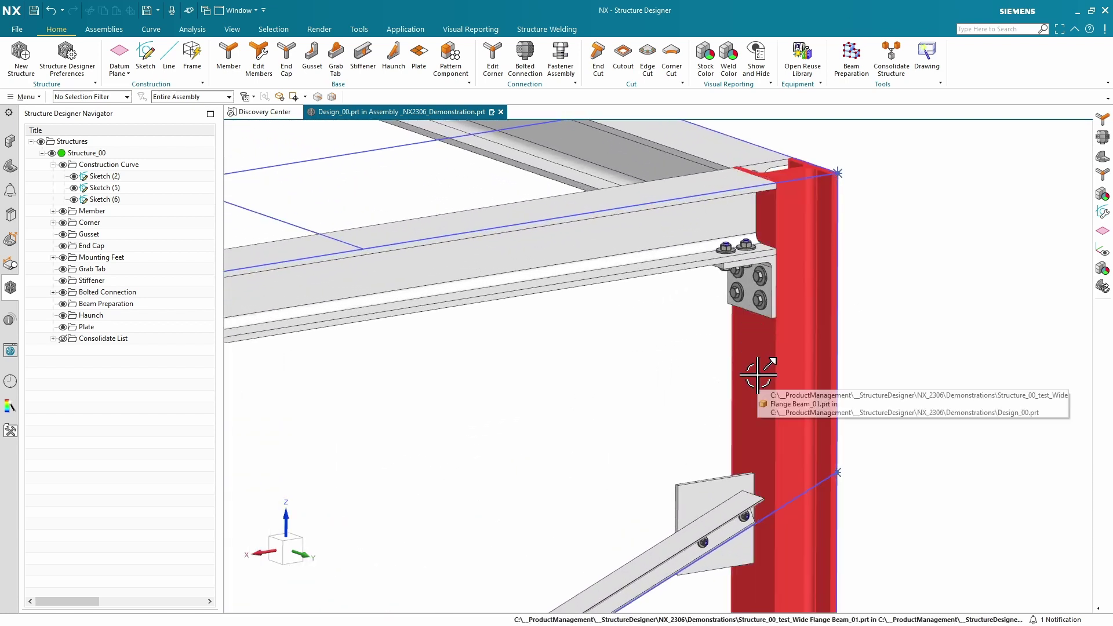
- Export the left and middle front columns to DSTV with project Test and prefix File
scroll(926, 322, down, 5)
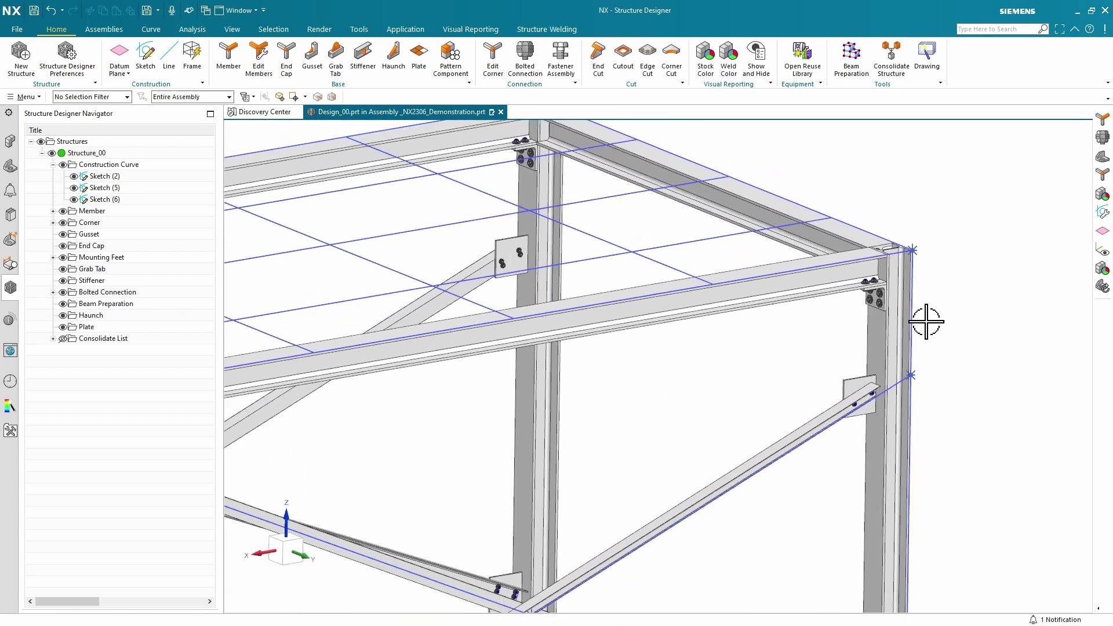
click(17, 29)
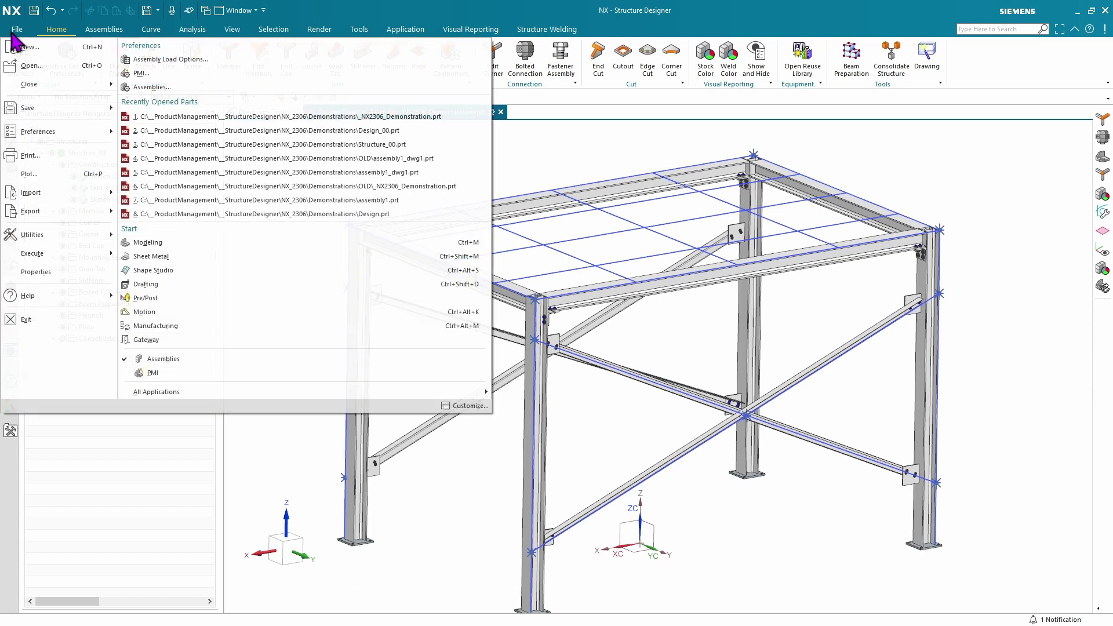
mouse_move(65, 211)
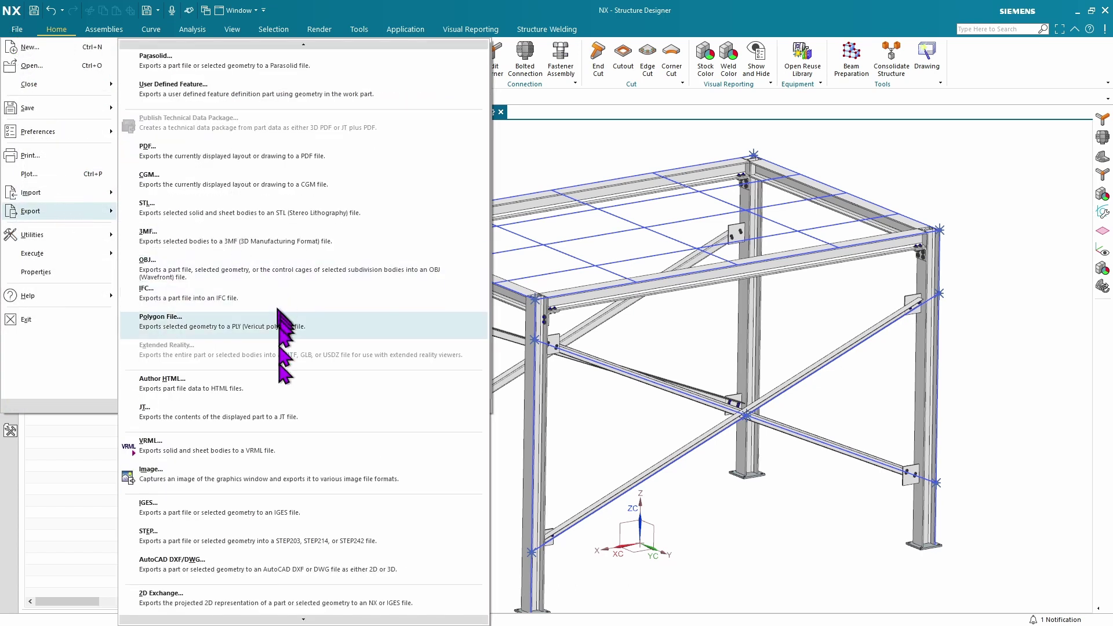
scroll(281, 374, down, 5)
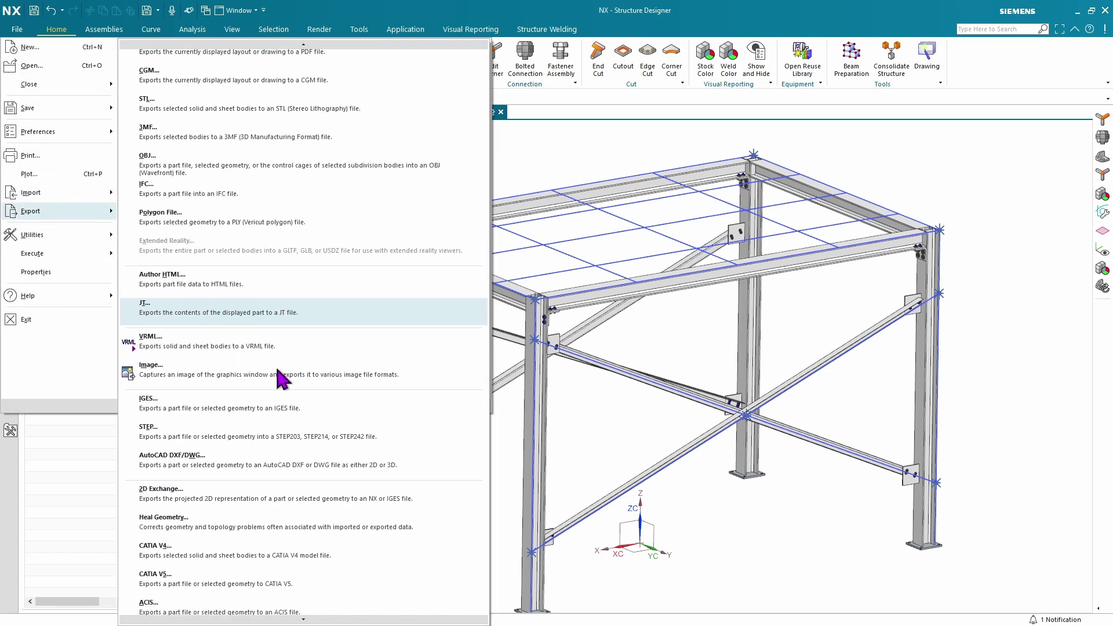
click(168, 613)
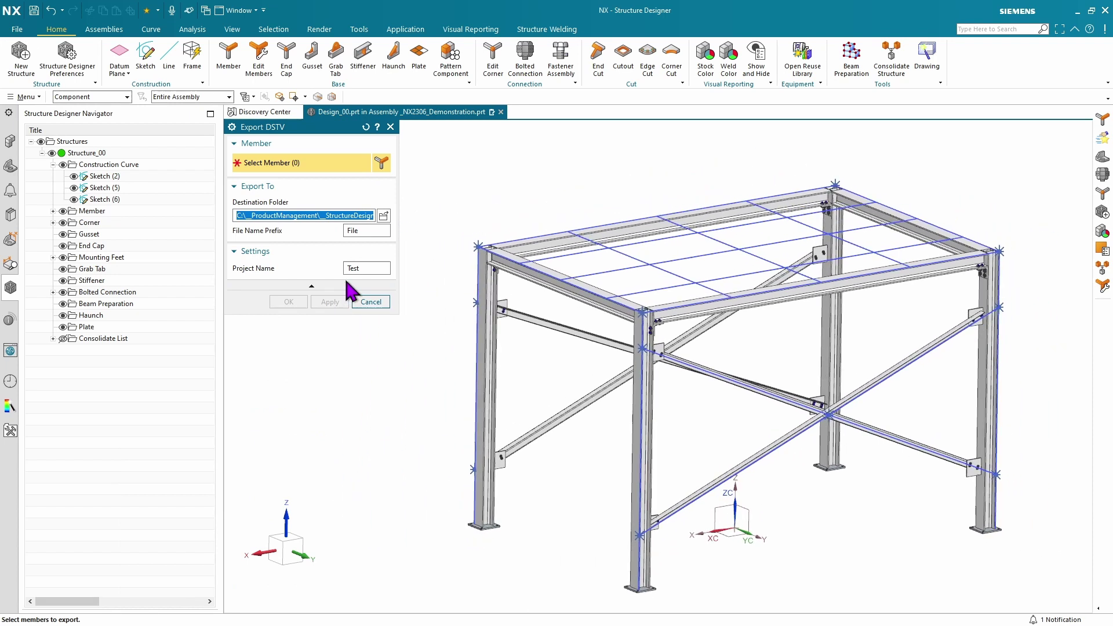
click(458, 351)
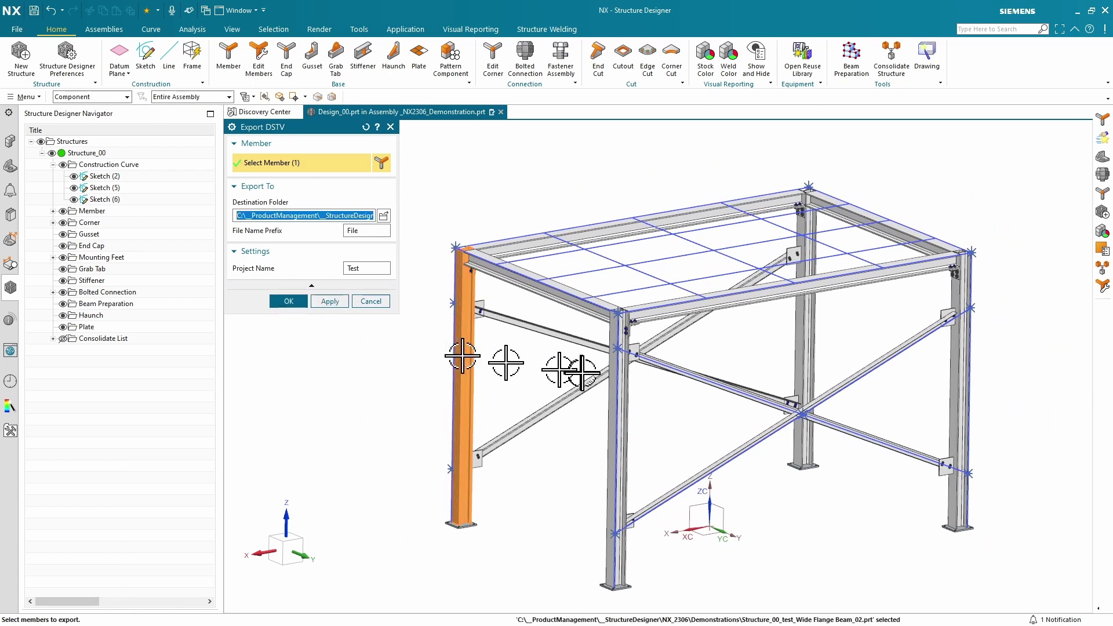
click(605, 400)
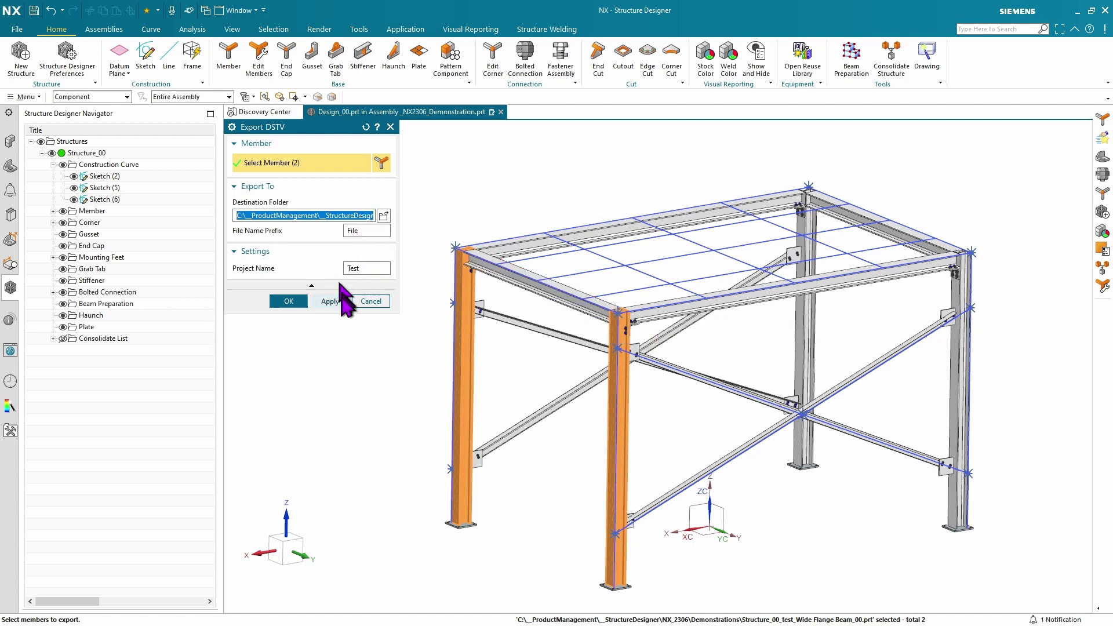
click(360, 301)
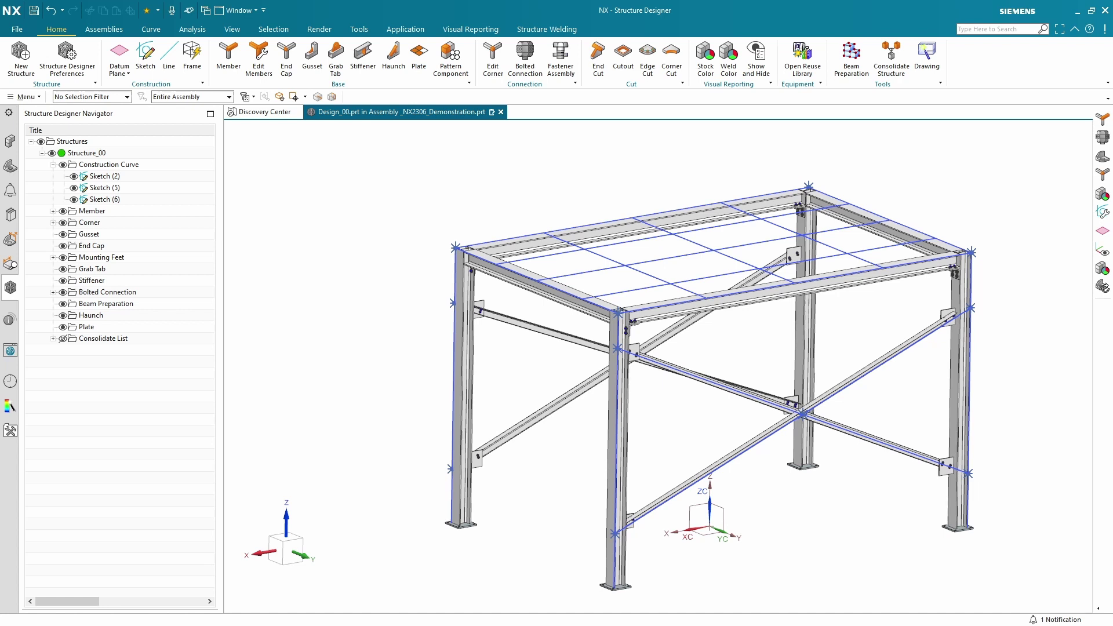
- Check header lines 1–10 of File_Structure_00_test_Wide Flange Beam_04.nc in Notepad++, then close it
drag(1063, 354, 432, 2)
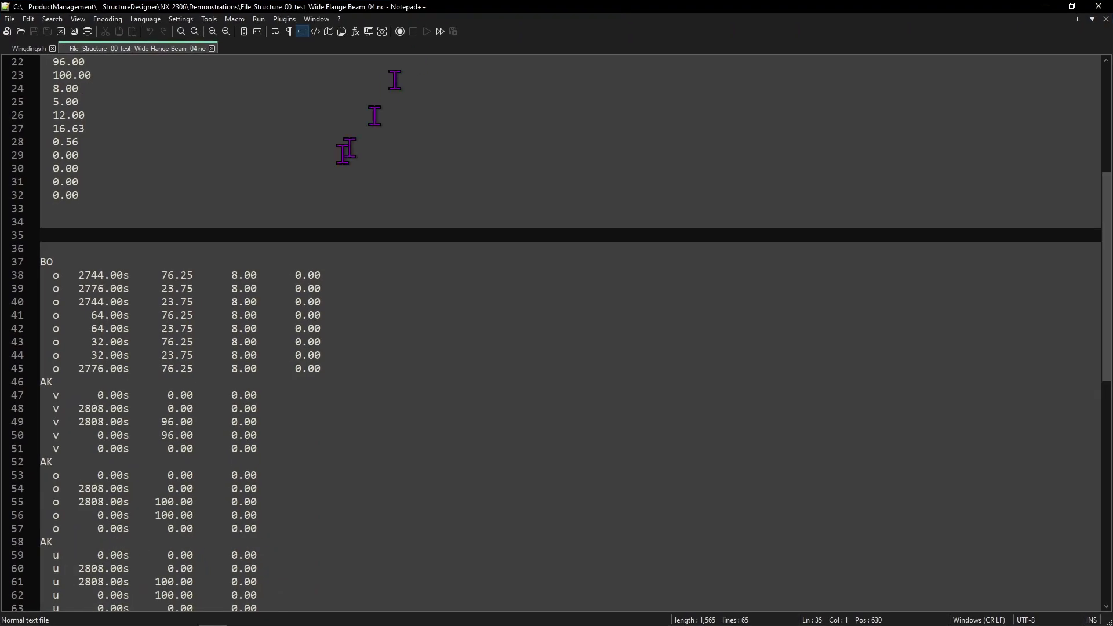
scroll(312, 176, up, 7)
click(315, 208)
drag(306, 179, 4, 63)
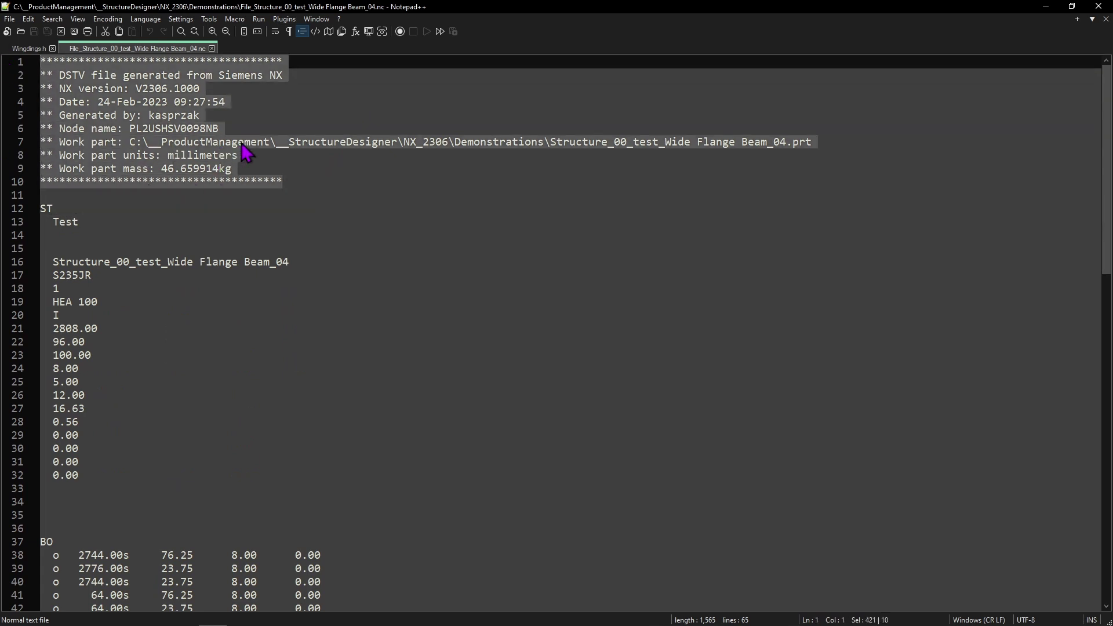
click(244, 105)
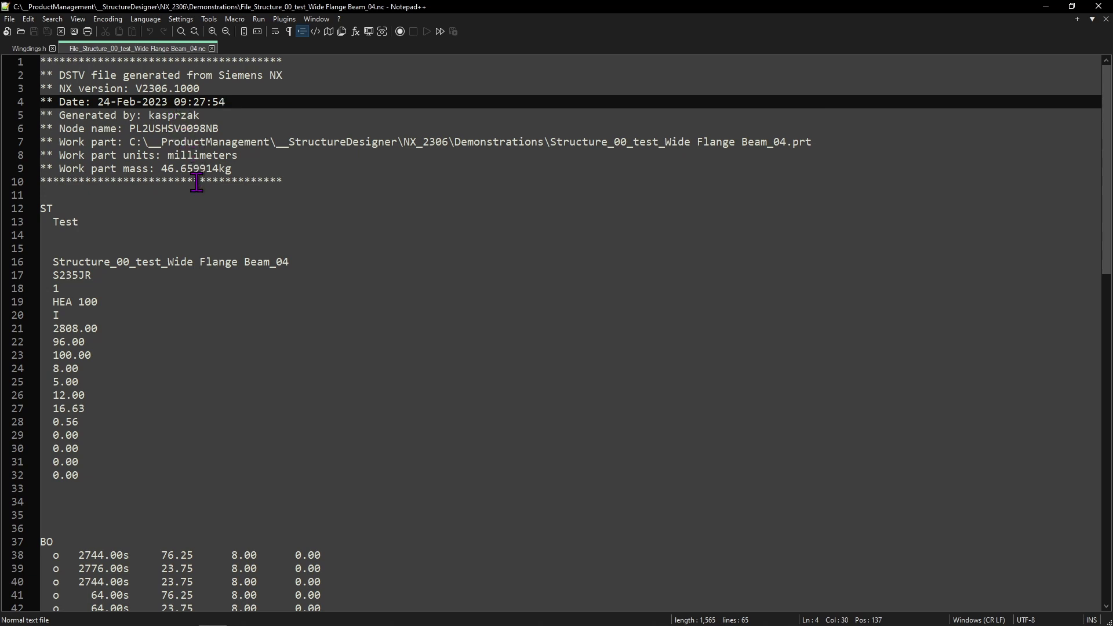
click(1101, 5)
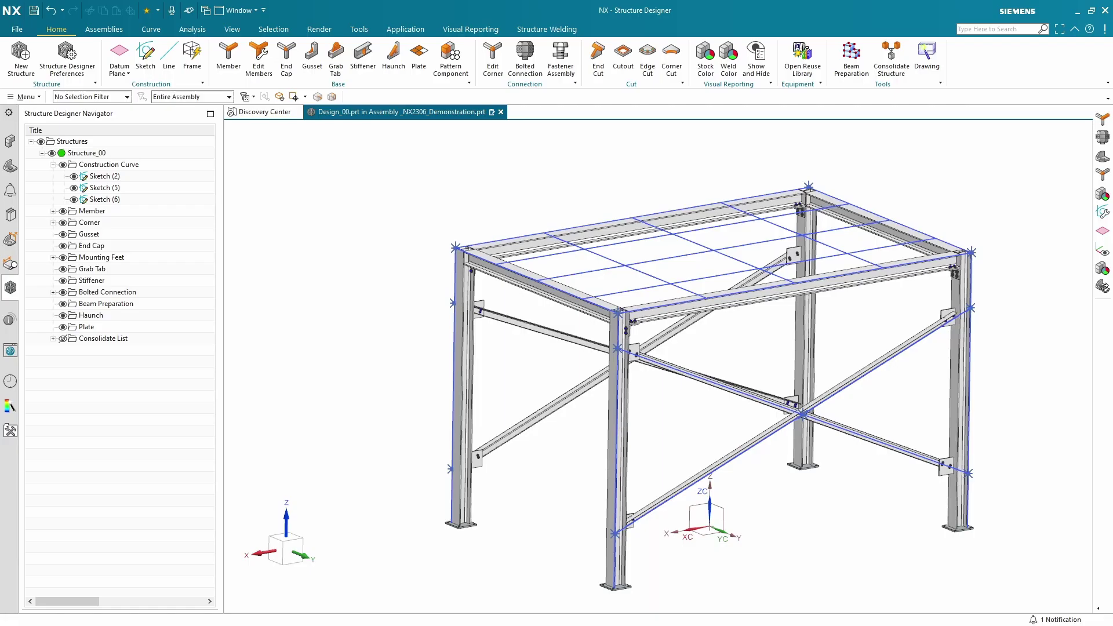
- View the 2808 mm HEA 100 S235JR beam from above in the CAD viewer, then minimize it
drag(1112, 290, 493, 2)
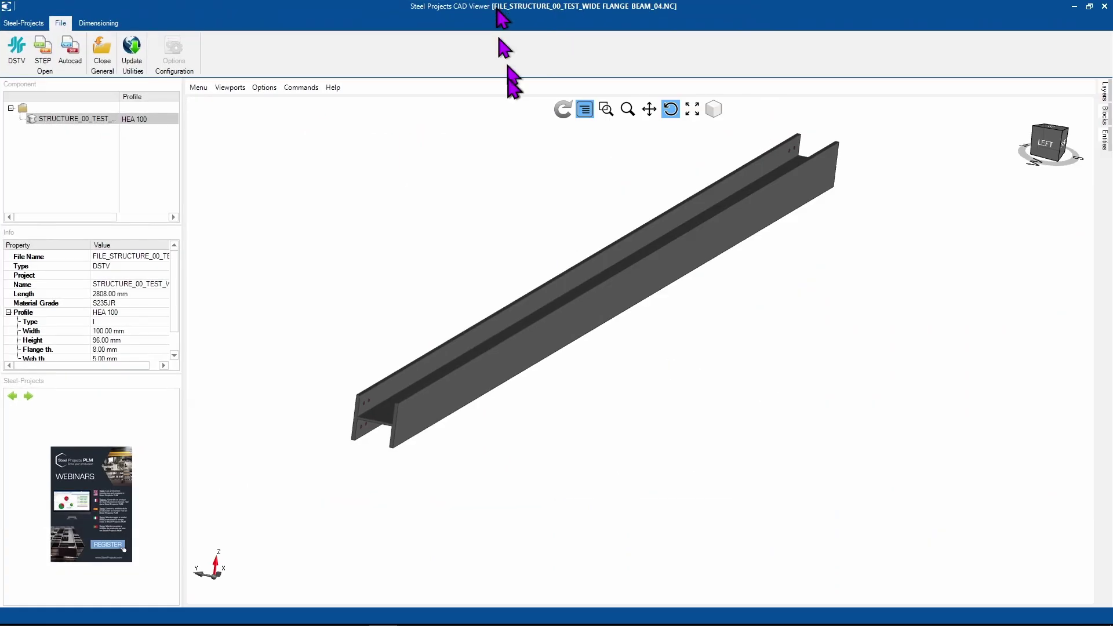
drag(397, 229, 305, 256)
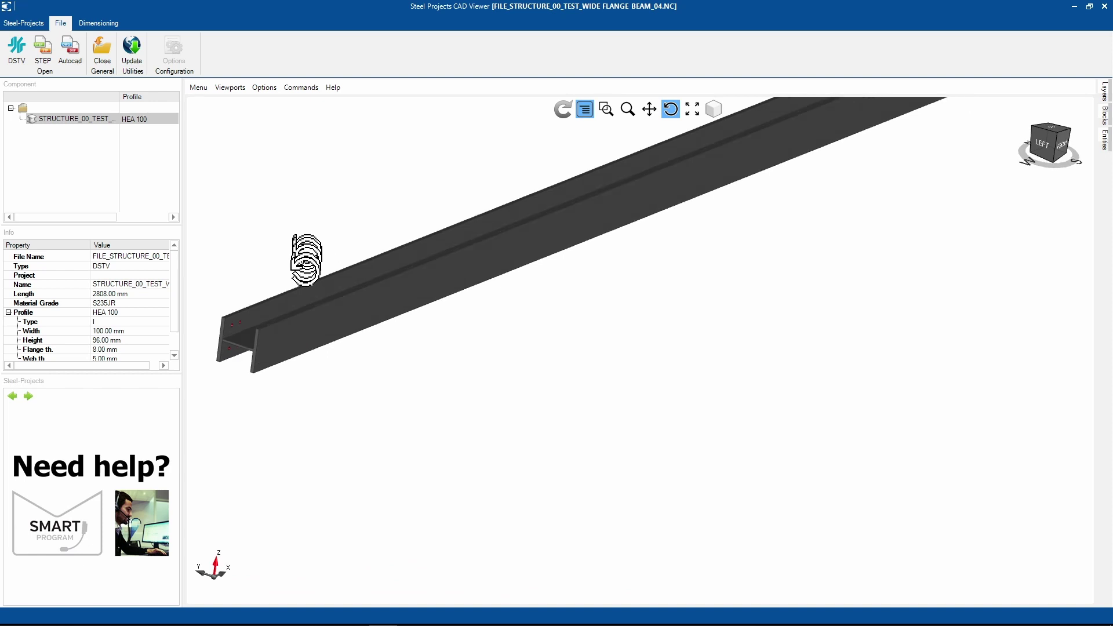
click(1073, 6)
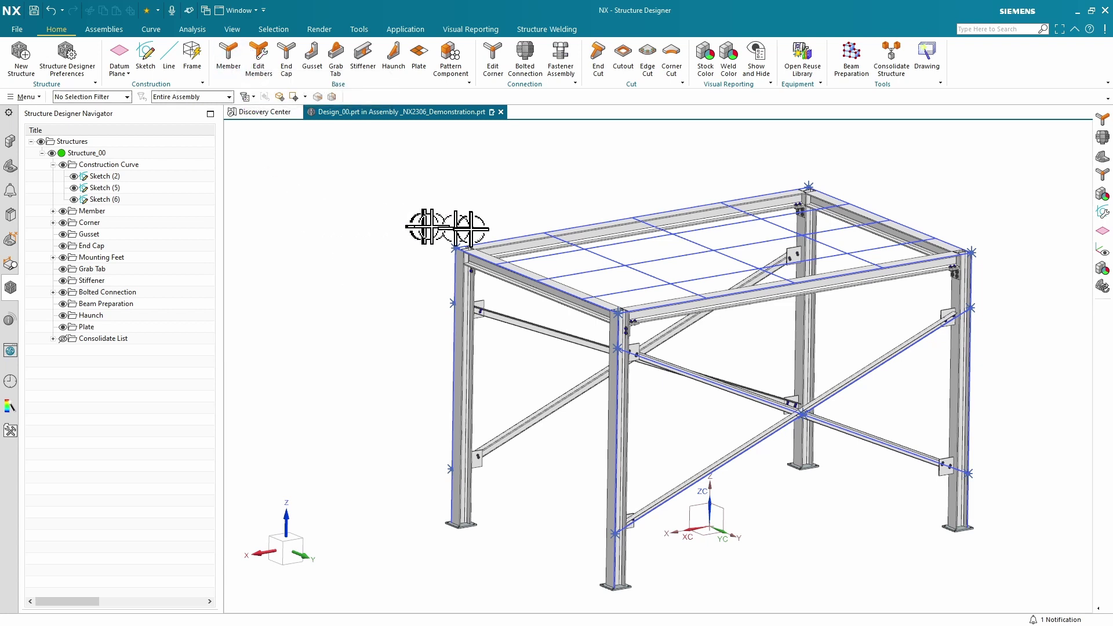
- Start a new member inheriting the top beam's HEA 100, EN 10025-3, S235JR stock
click(228, 55)
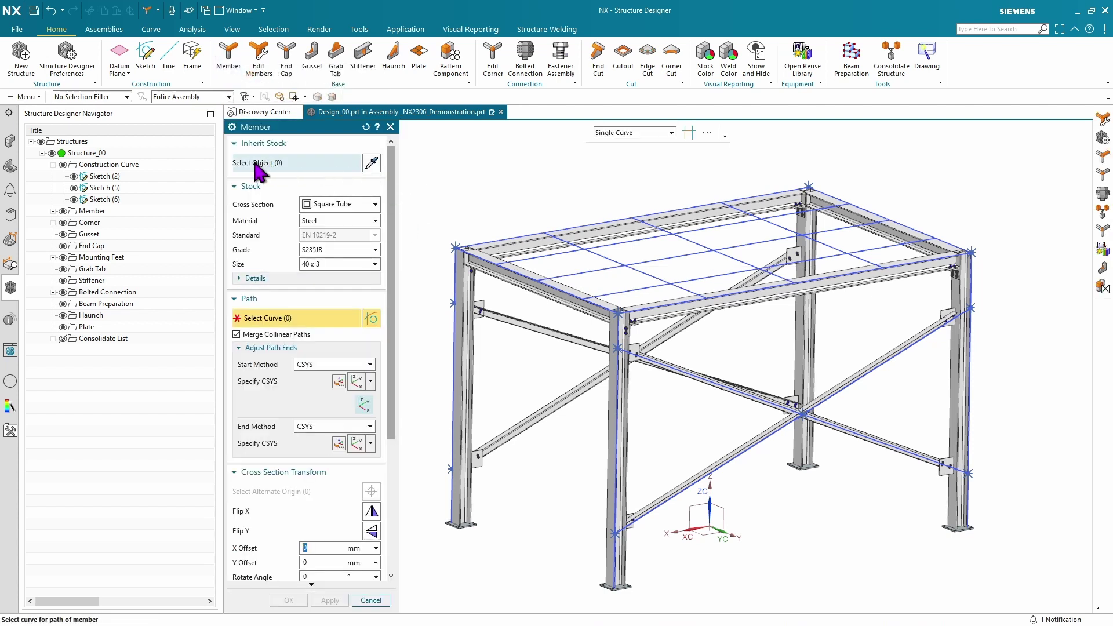
click(274, 164)
scroll(457, 156, up, 6)
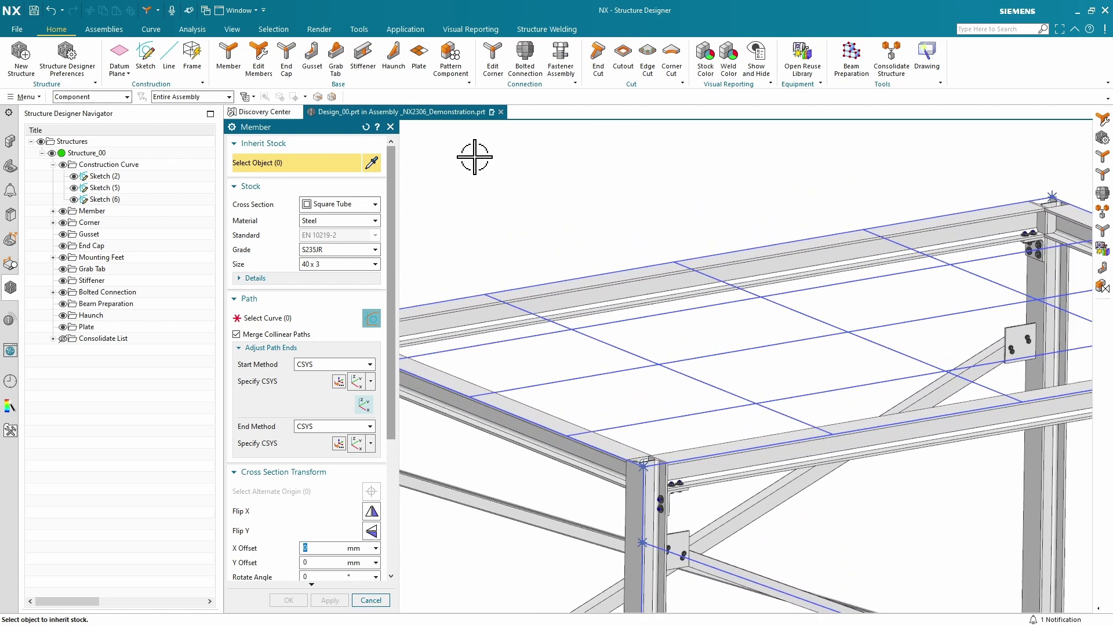
click(605, 317)
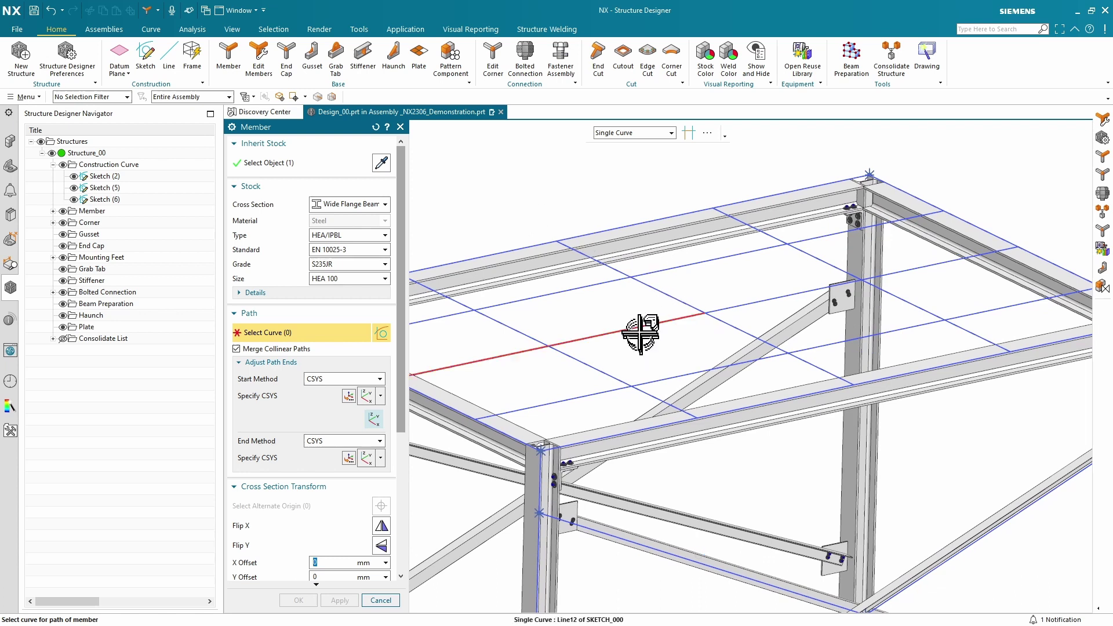
- Add an HEA 100 cross beam along grid lines Line12 and Line10
click(659, 328)
click(727, 307)
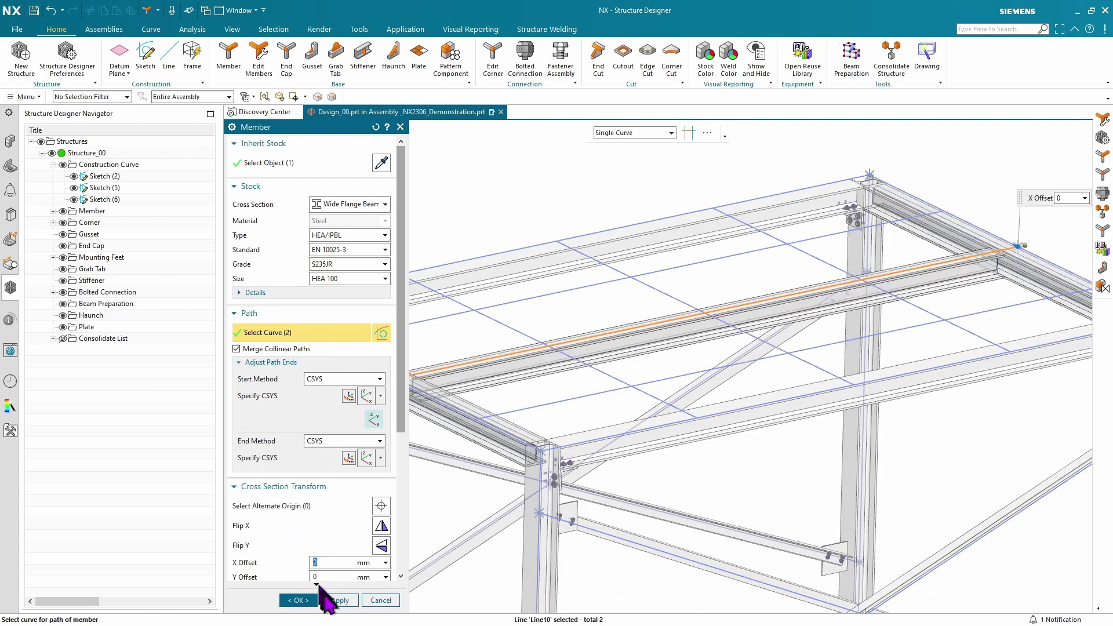
click(334, 600)
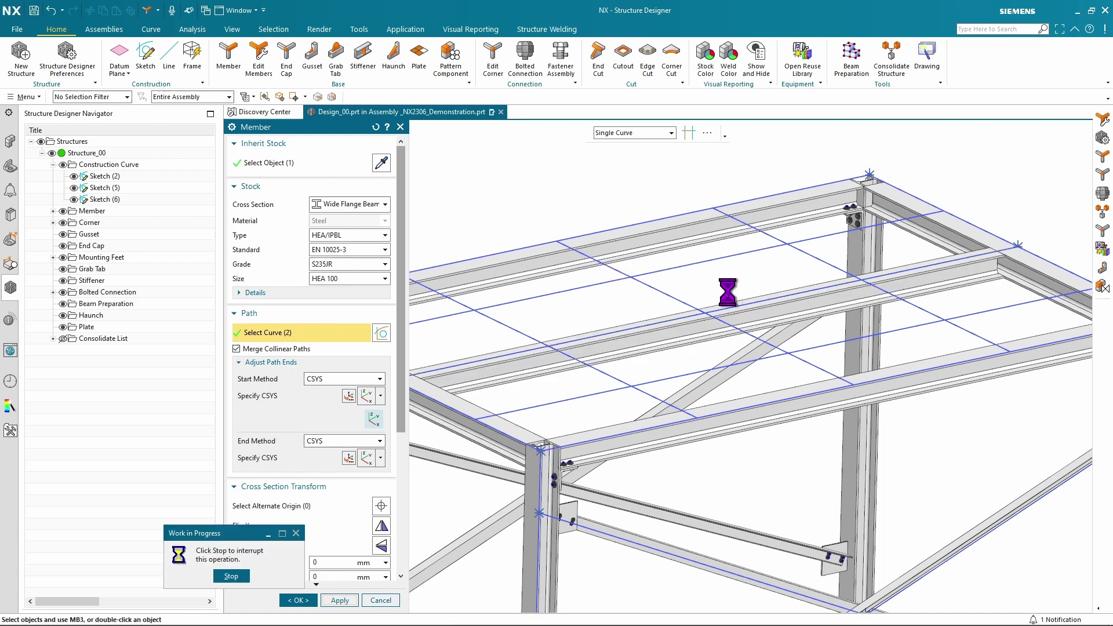
- Add separate HEA 100 members along Line11 and Line9 with Merge Collinear Paths off
click(676, 299)
click(808, 364)
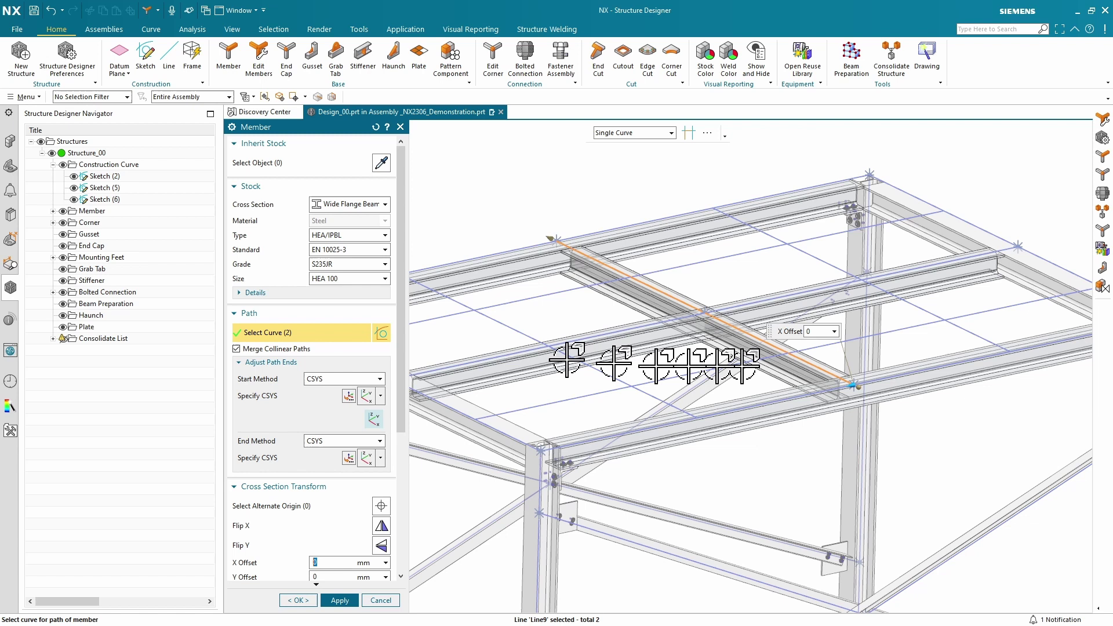
click(253, 350)
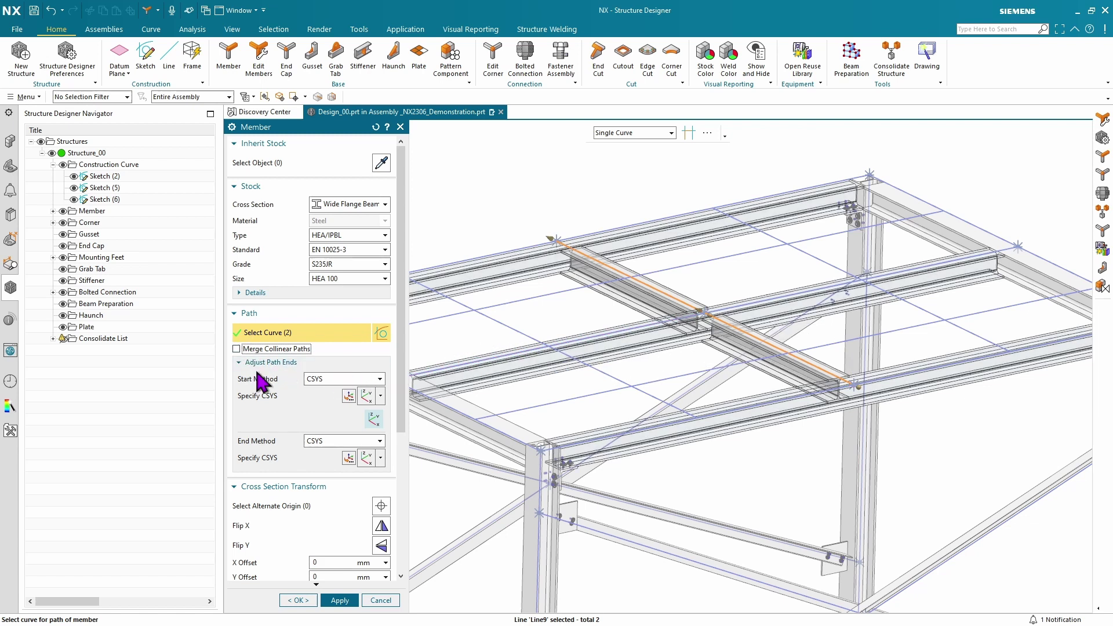
click(294, 600)
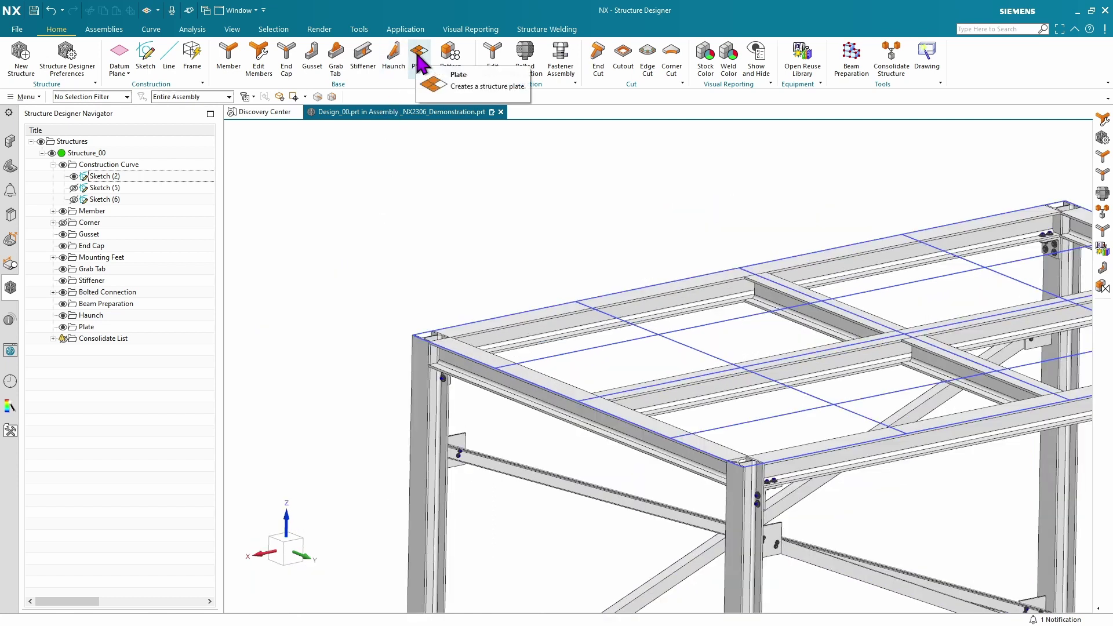
- Start a plate on the top beam face bounded by the Sketch (2) curves
click(419, 52)
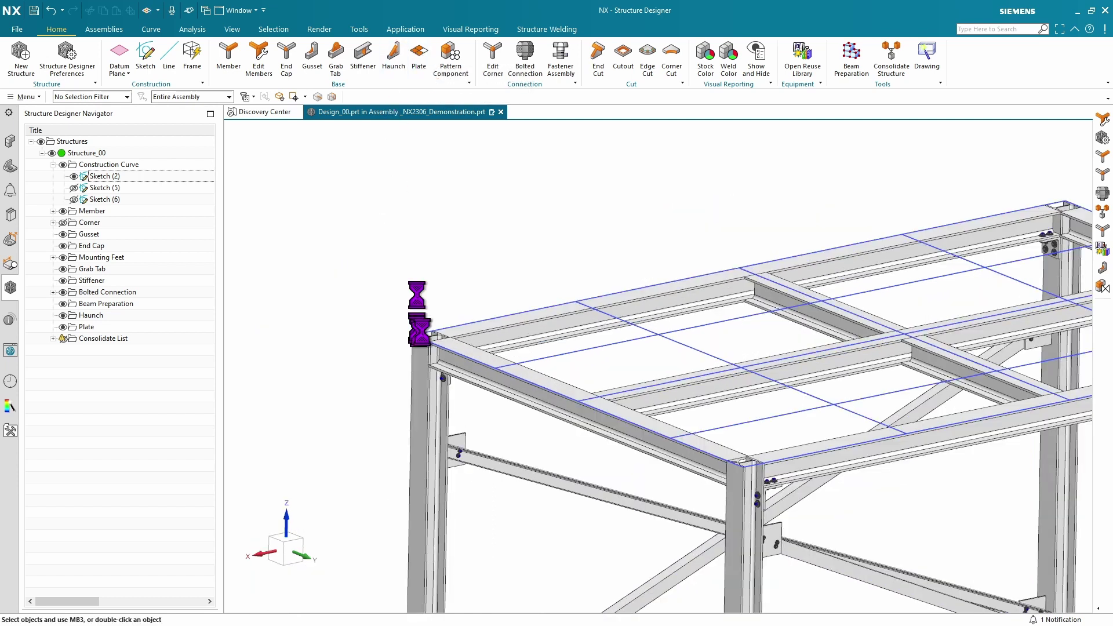
click(471, 325)
click(254, 201)
click(92, 174)
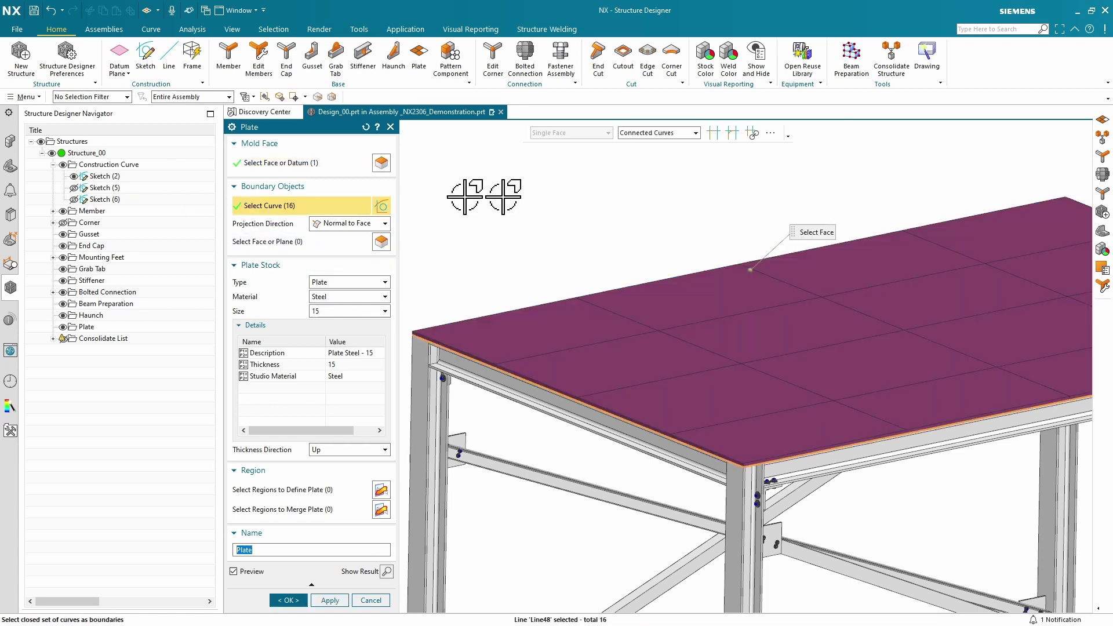
scroll(503, 197, down, 5)
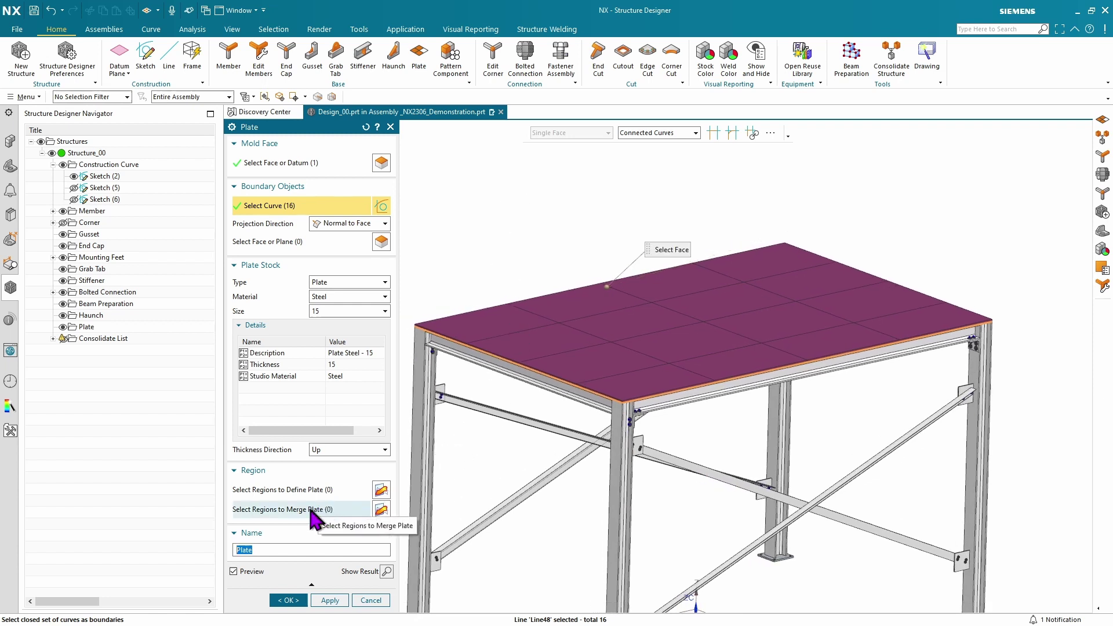
- Merge the ten outer border regions into a single plate
click(381, 509)
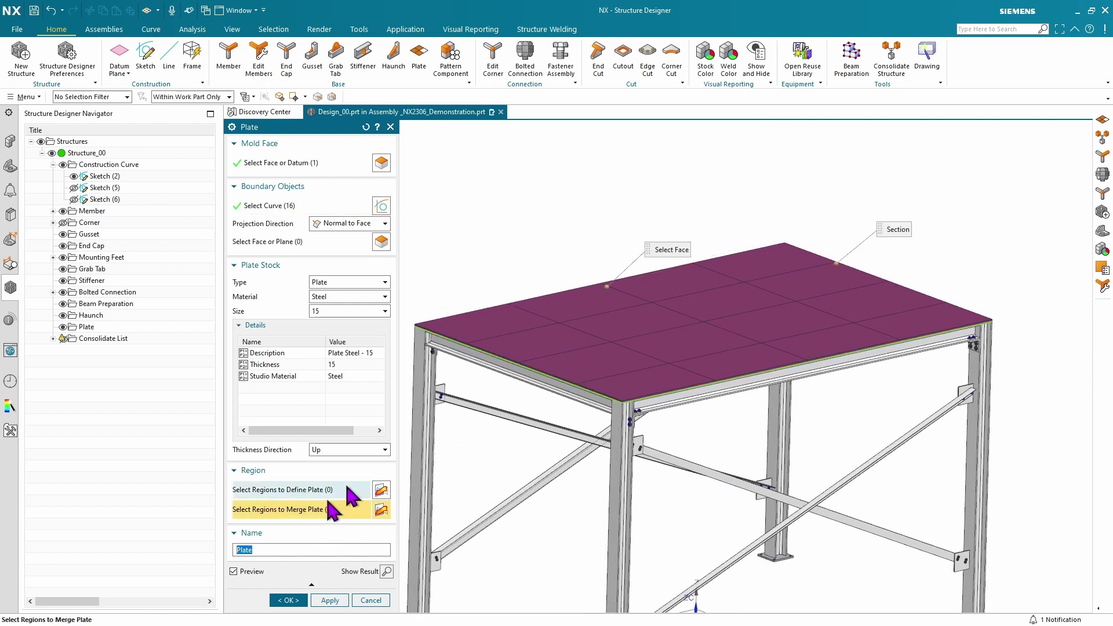
click(475, 334)
click(551, 302)
click(673, 271)
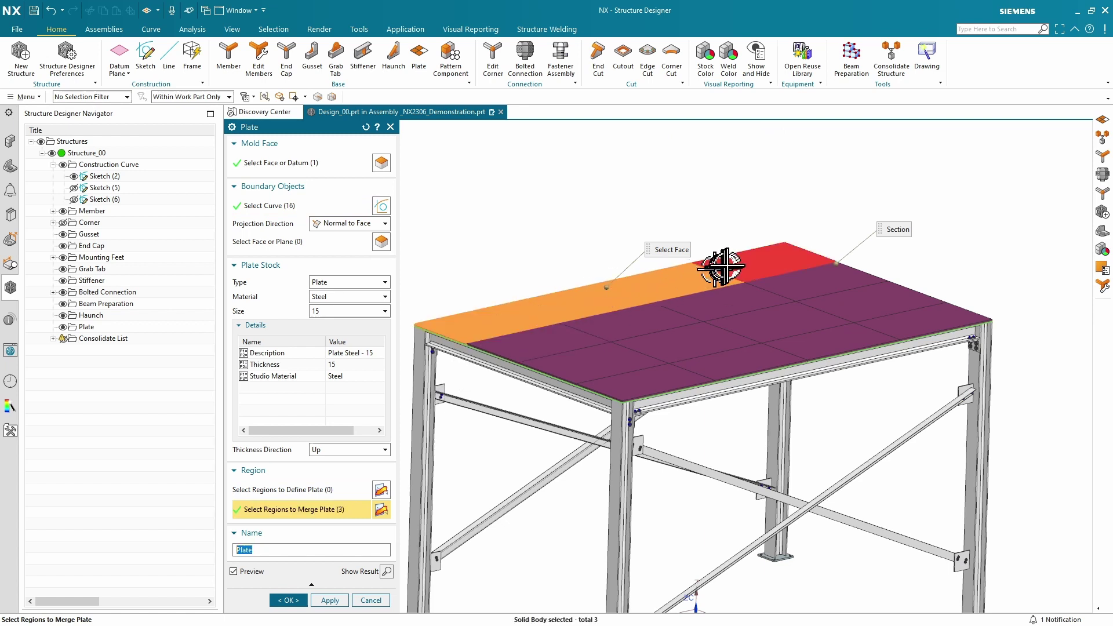
click(782, 275)
click(811, 282)
click(857, 302)
click(897, 326)
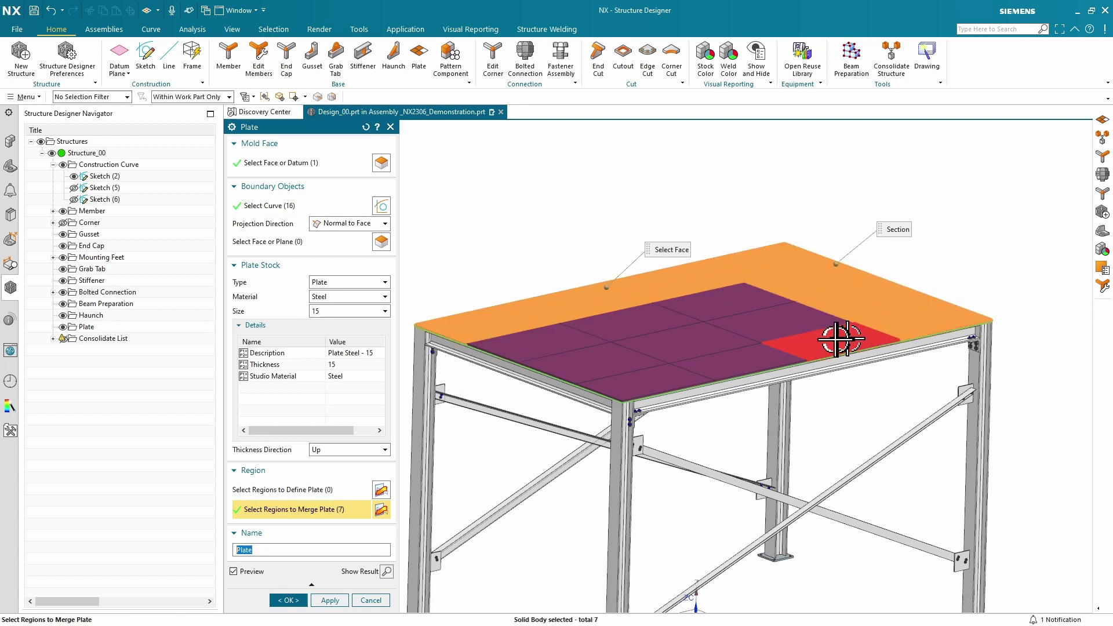
click(834, 340)
click(745, 370)
click(671, 380)
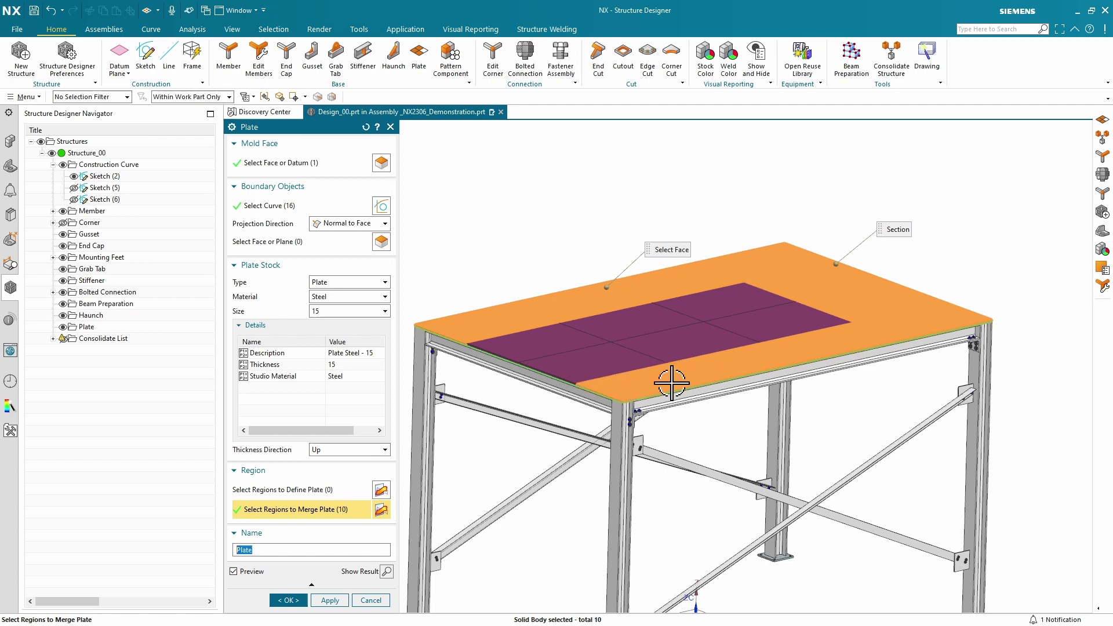
- Define the six central regions as separate plates and create the 15 mm steel plate
click(313, 490)
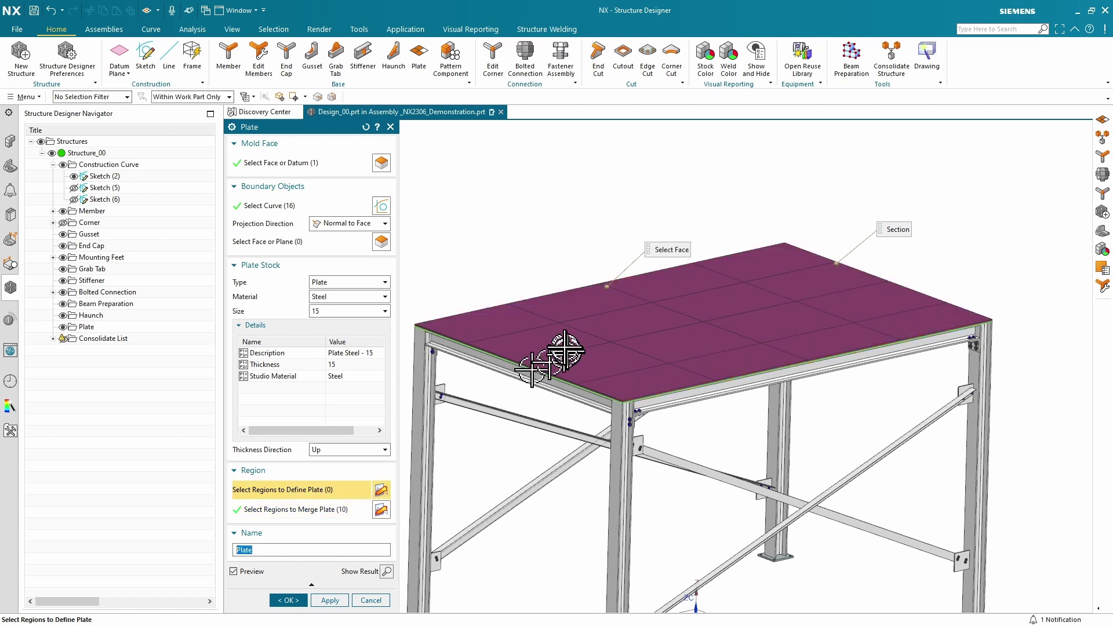
click(574, 336)
click(643, 317)
click(703, 299)
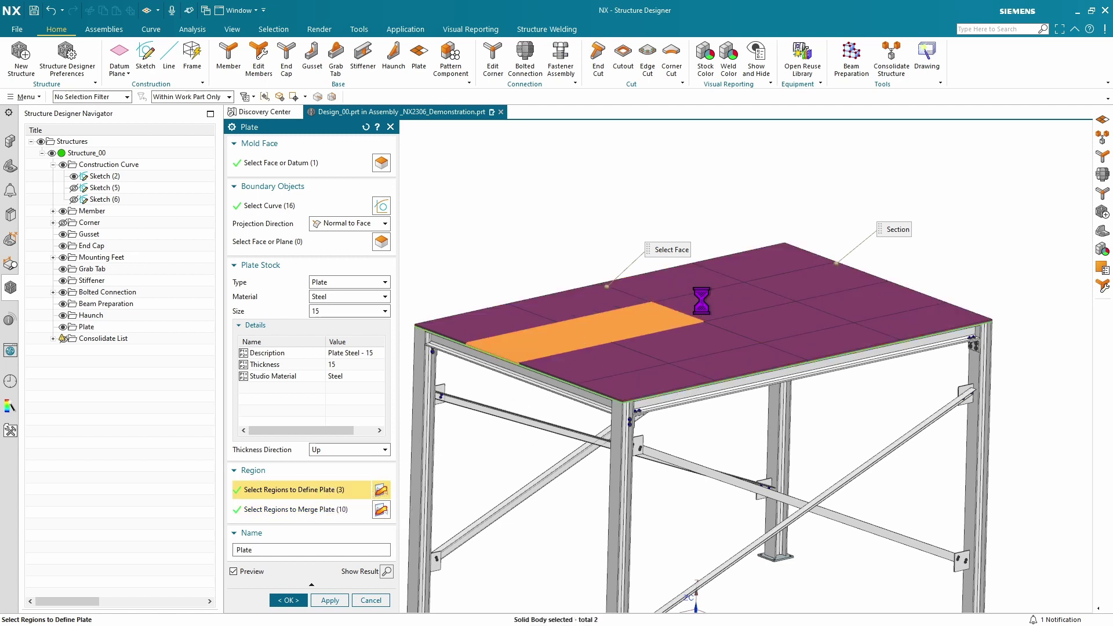
click(737, 318)
click(671, 349)
click(615, 353)
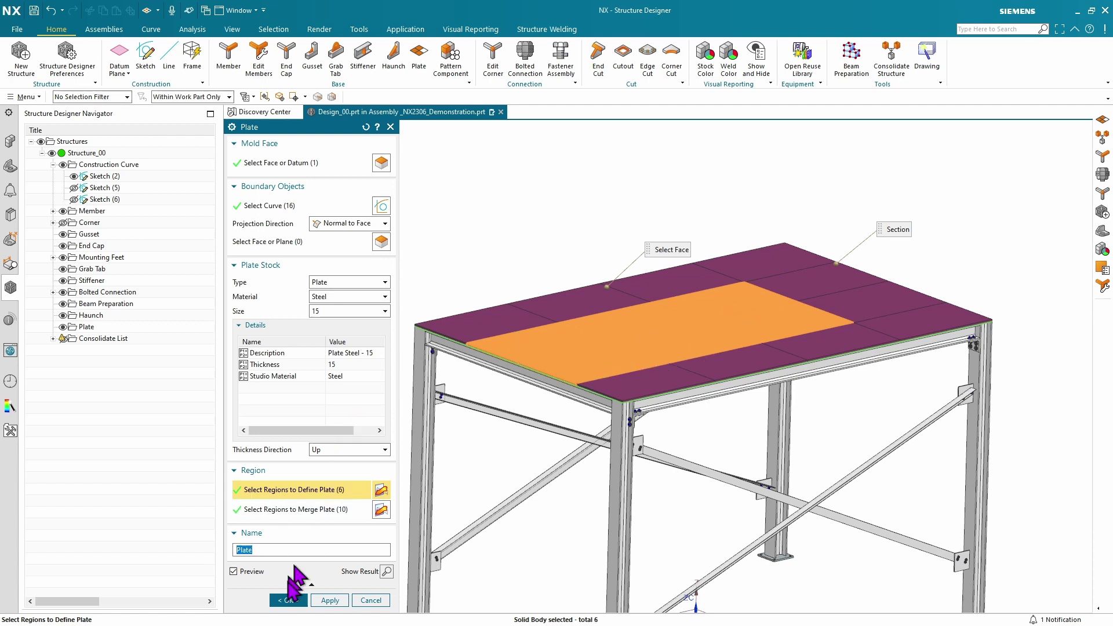
click(288, 600)
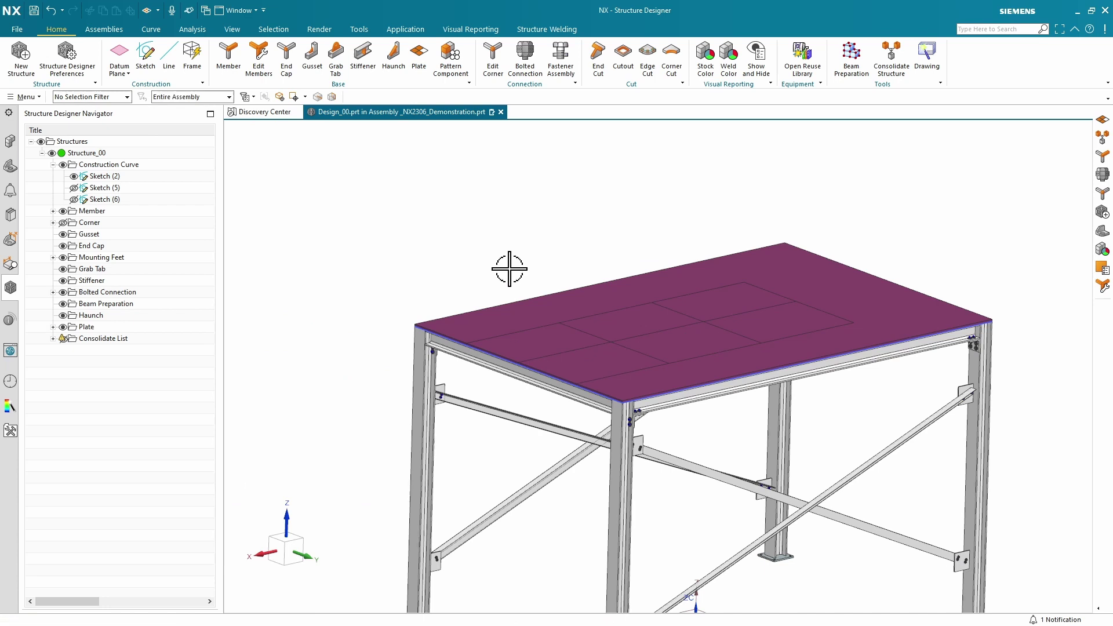
- Change plate Structure_00_Plate_Plate_00 from 15 mm steel plate to Expanded Steel
click(54, 327)
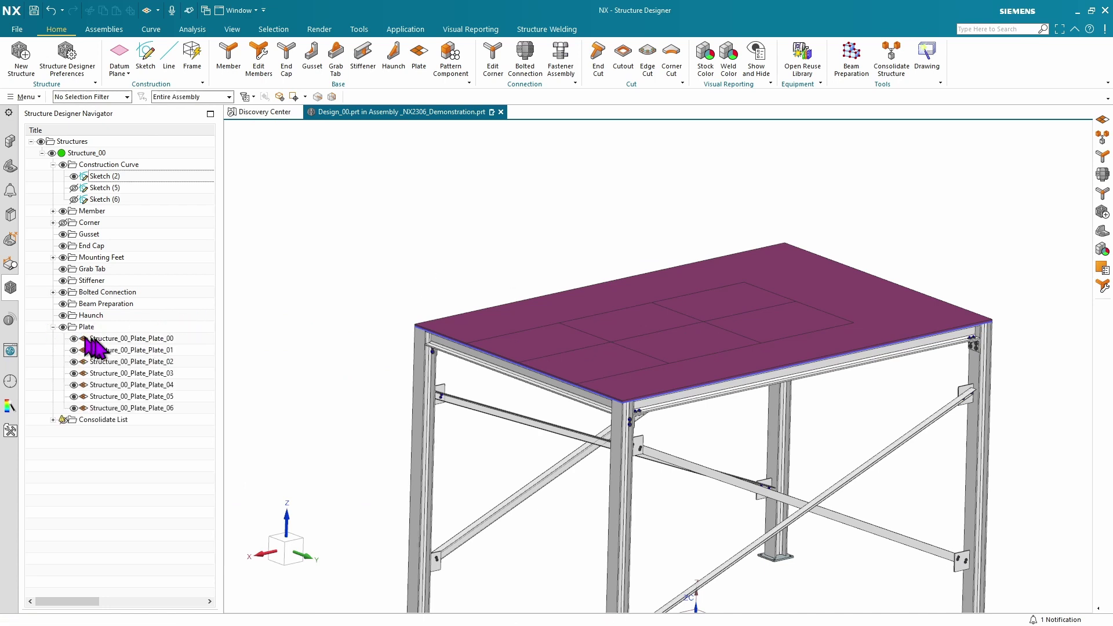
click(96, 339)
double_click(114, 340)
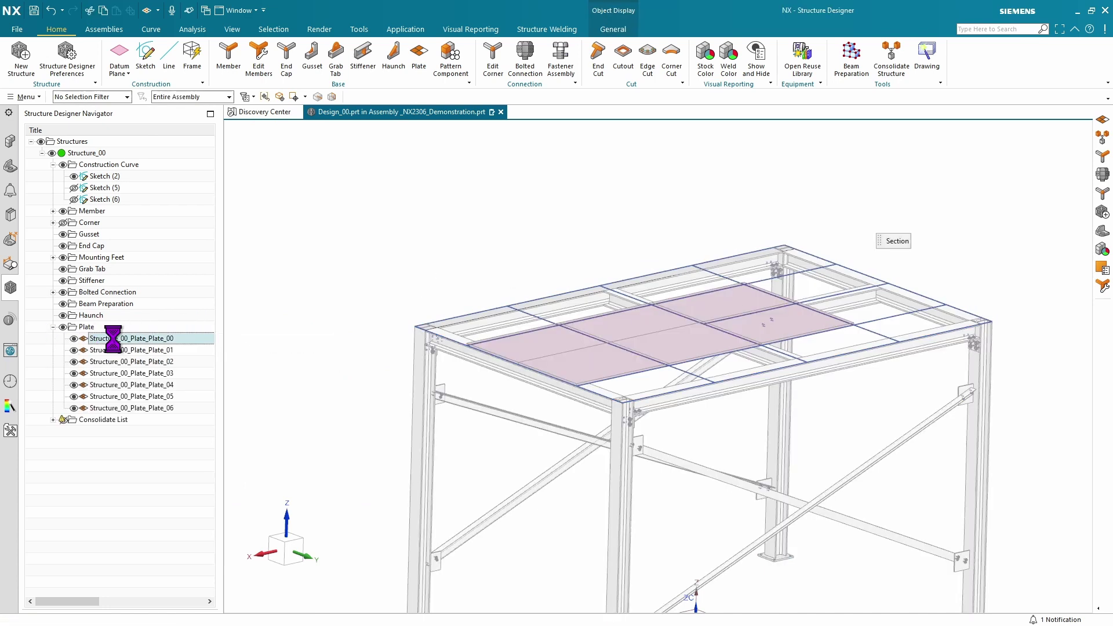
click(357, 282)
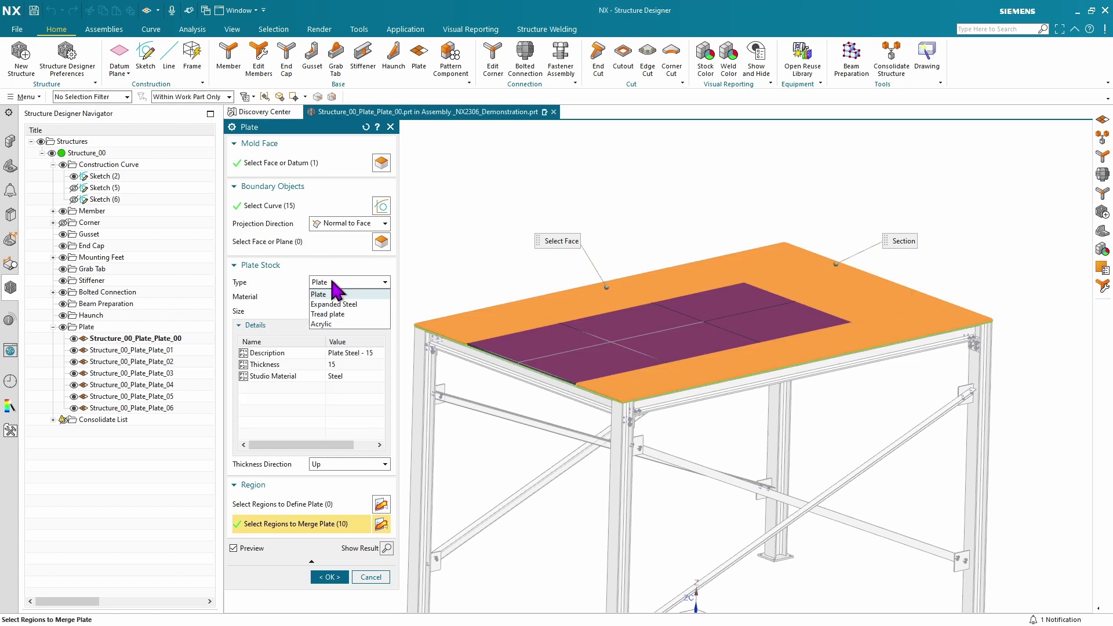
click(345, 304)
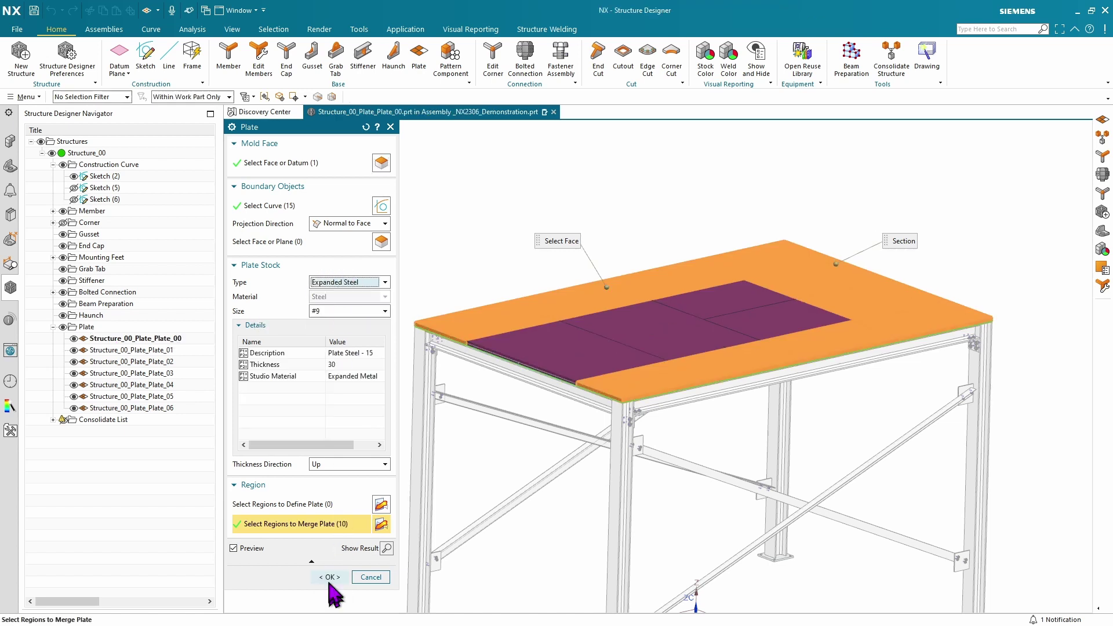
click(329, 577)
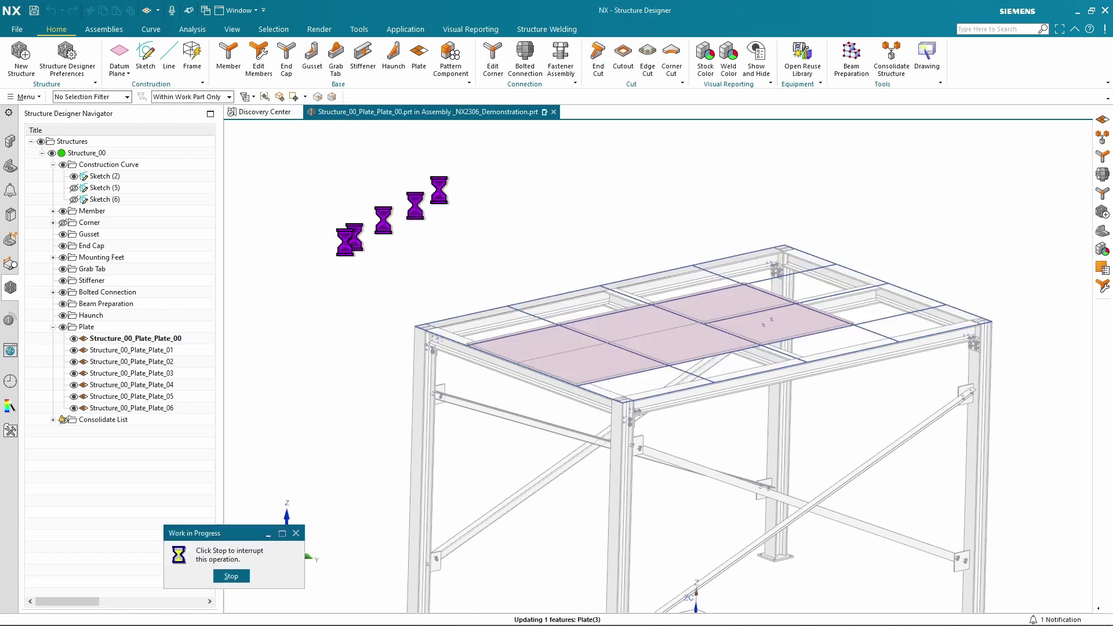
- Preview the model in Studio rendering, accept the warning, then switch back to Shaded
click(232, 29)
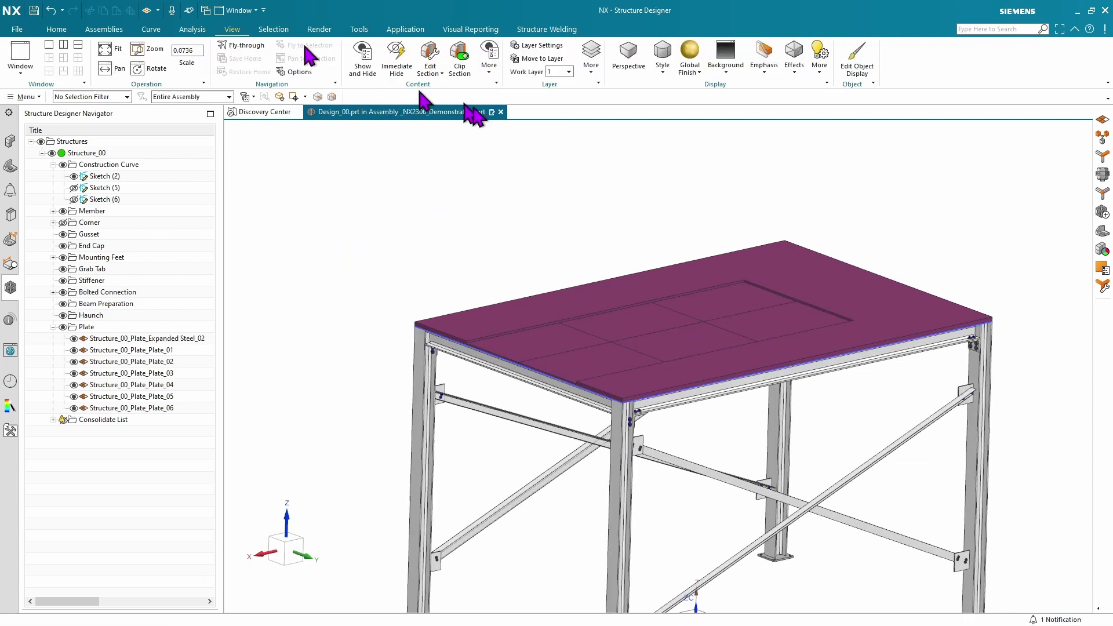
click(662, 58)
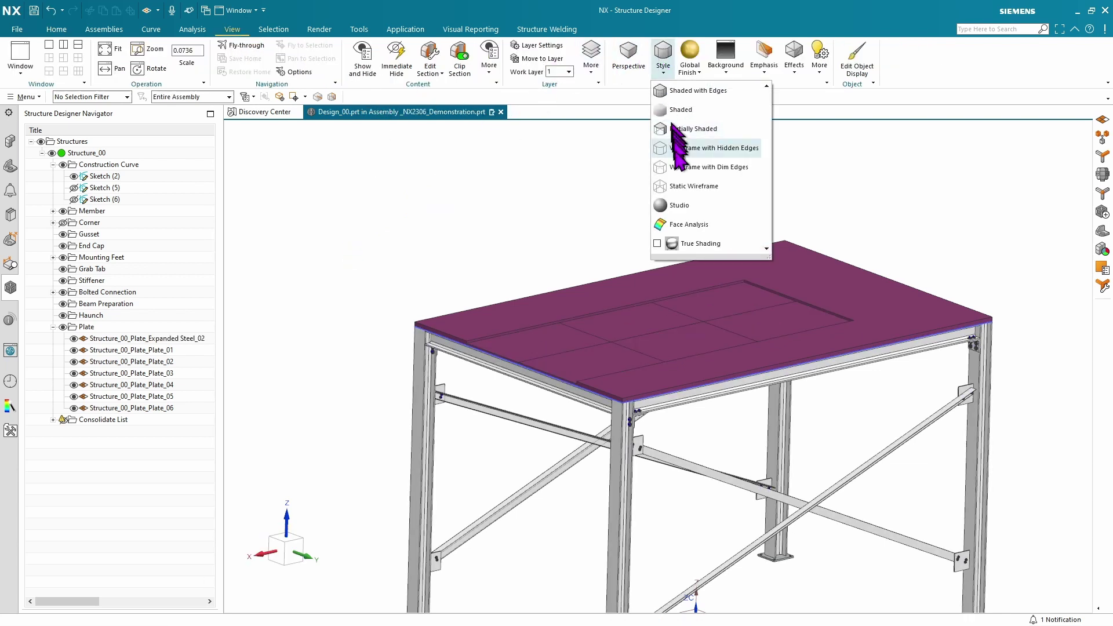
click(681, 214)
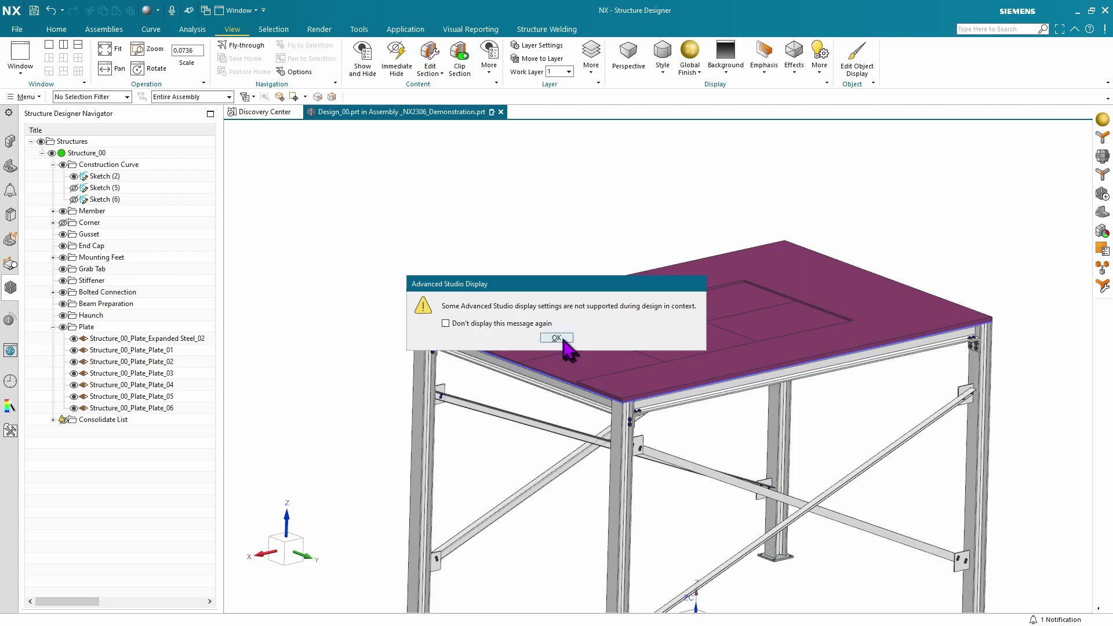
click(557, 338)
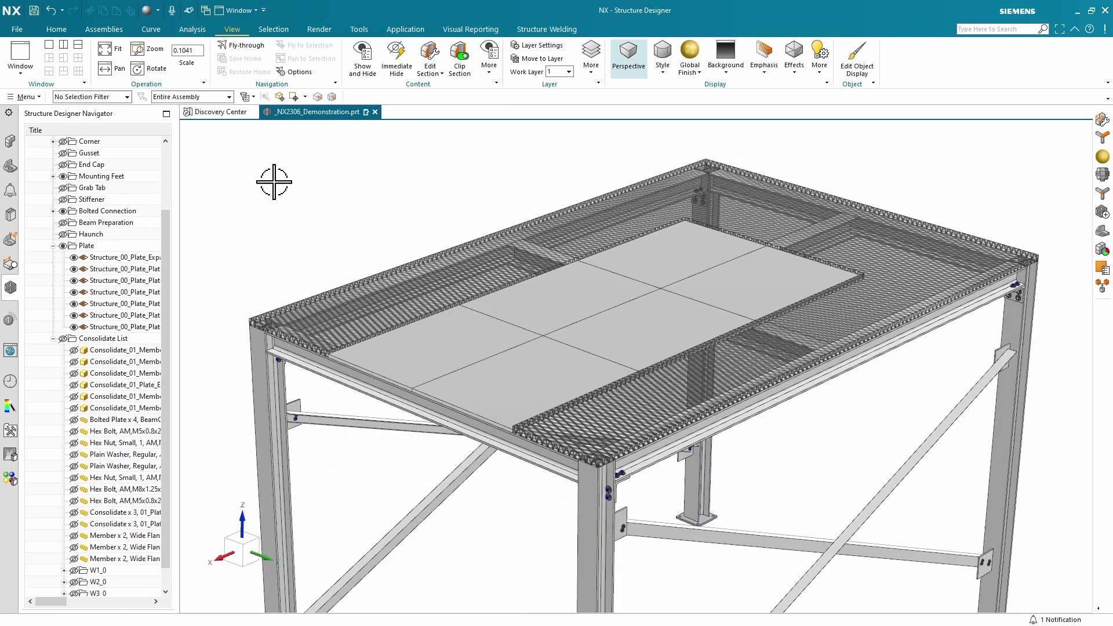
click(663, 62)
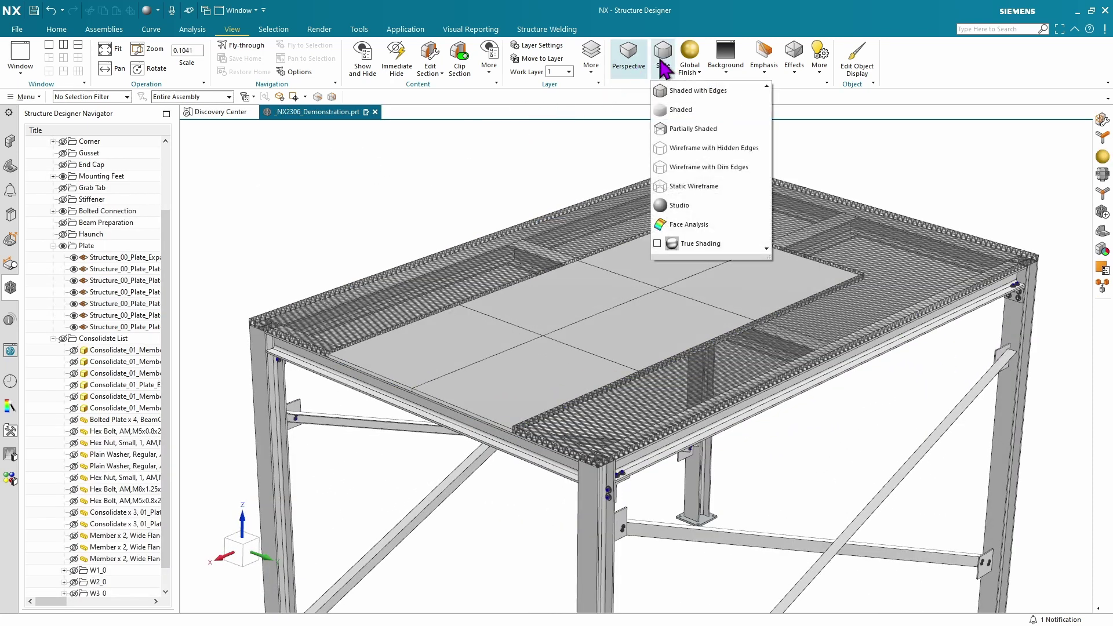
click(701, 111)
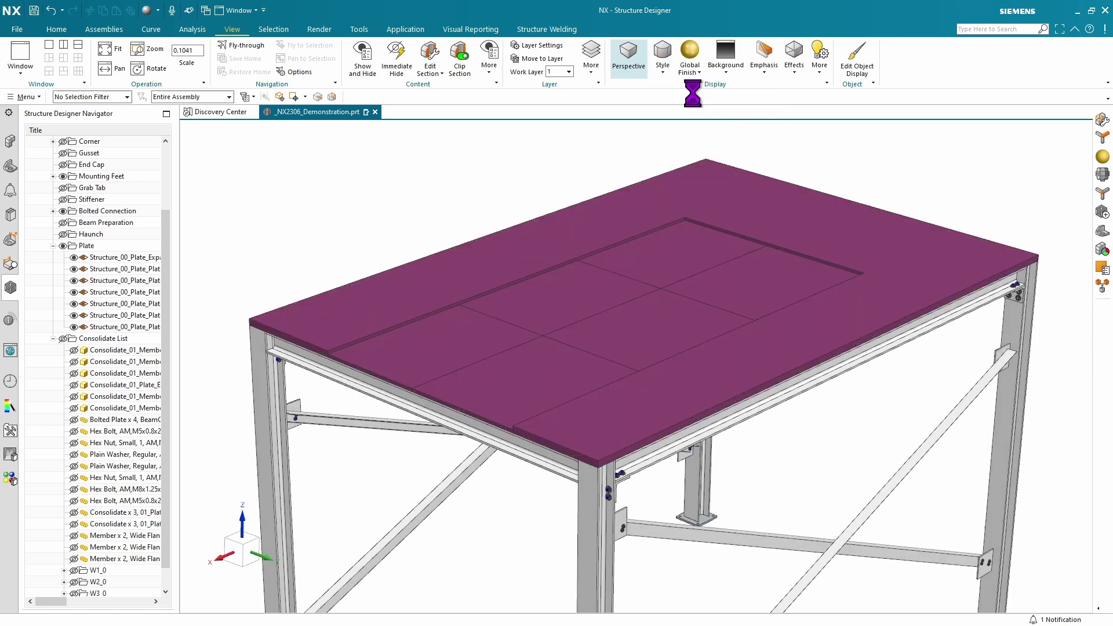
- In the Assembly Navigator, collapse Consolidate_01 and select Design_00 and Consolidate_01
click(10, 142)
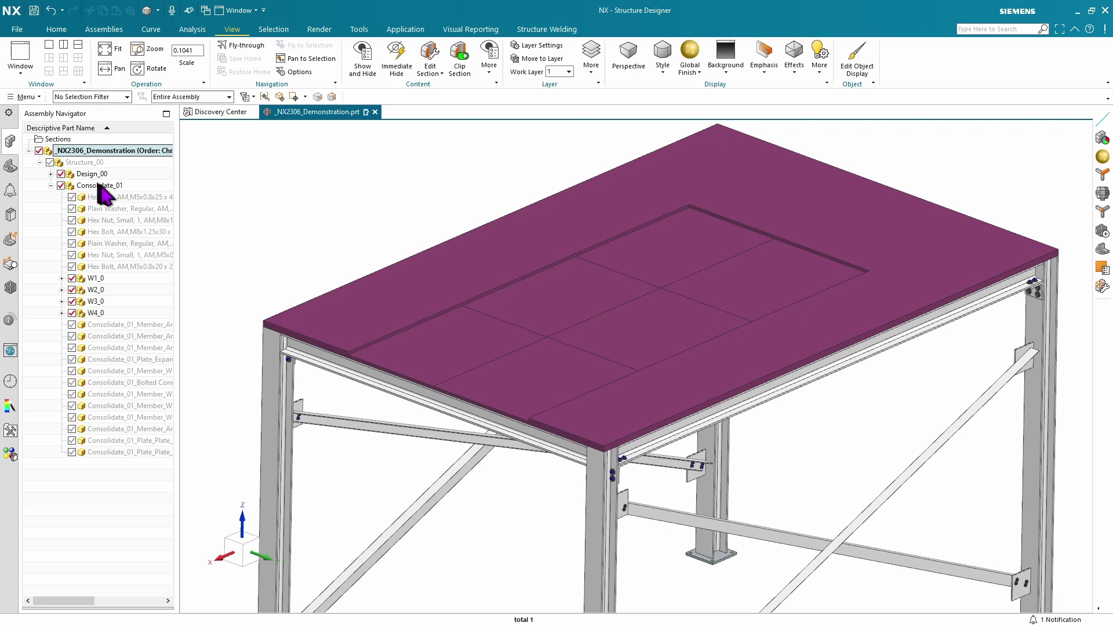
click(51, 185)
click(92, 174)
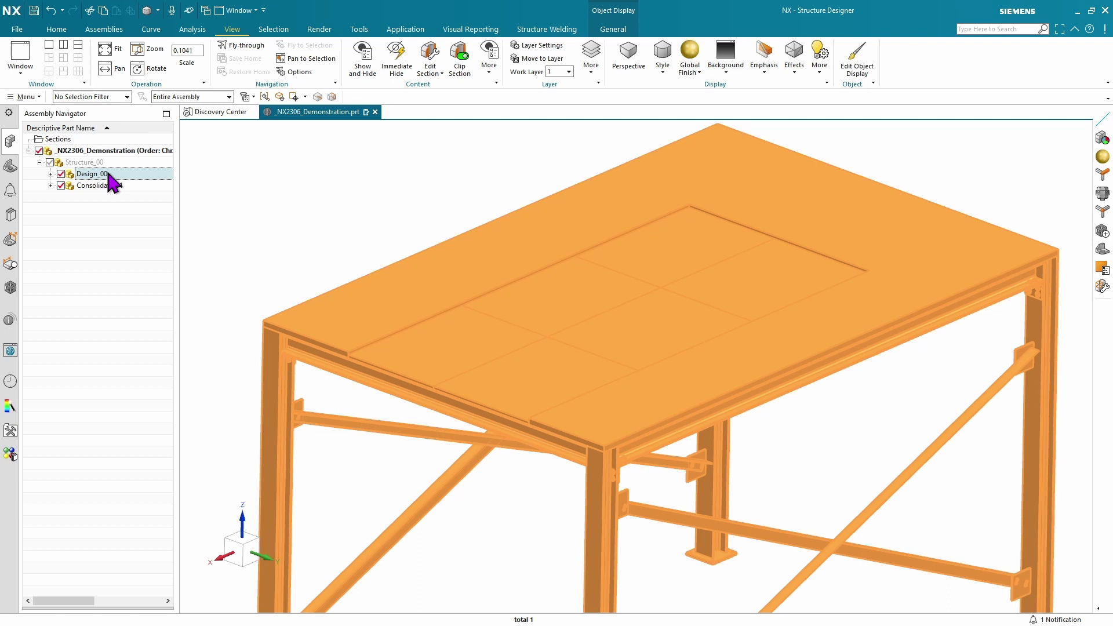
click(110, 186)
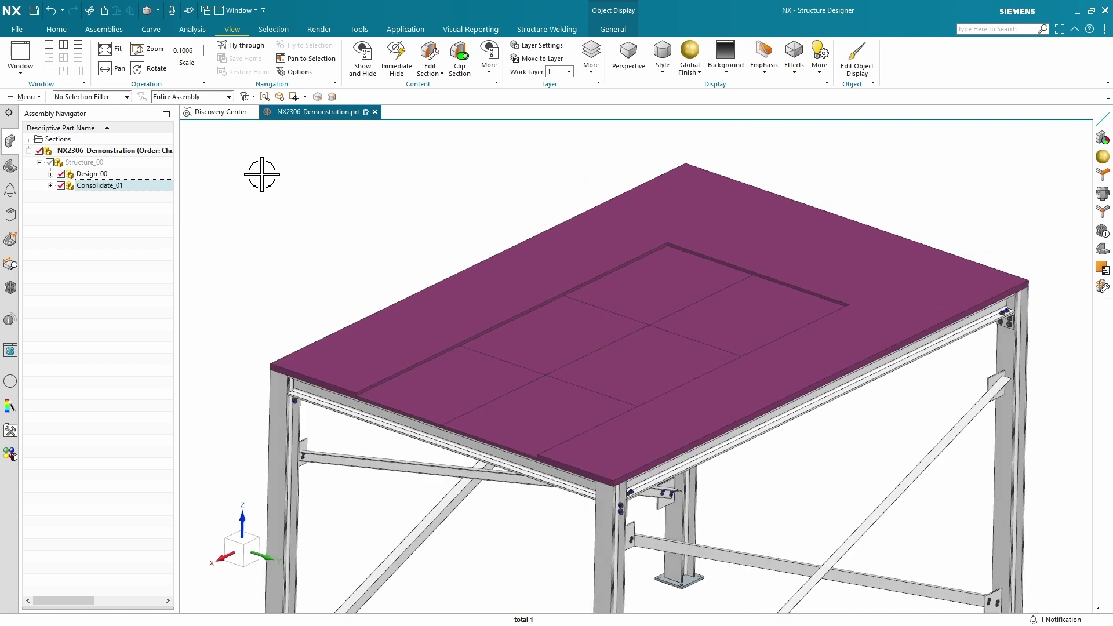
- Set Design_00 to Always Suppressed and widen the Assembly Navigator
right_click(96, 175)
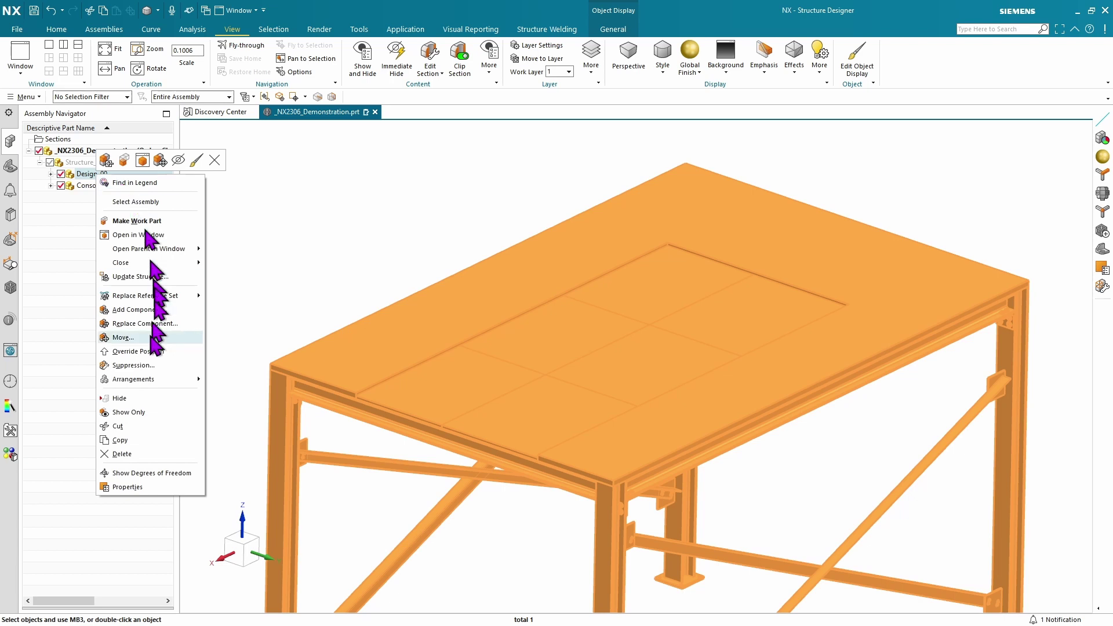
click(150, 367)
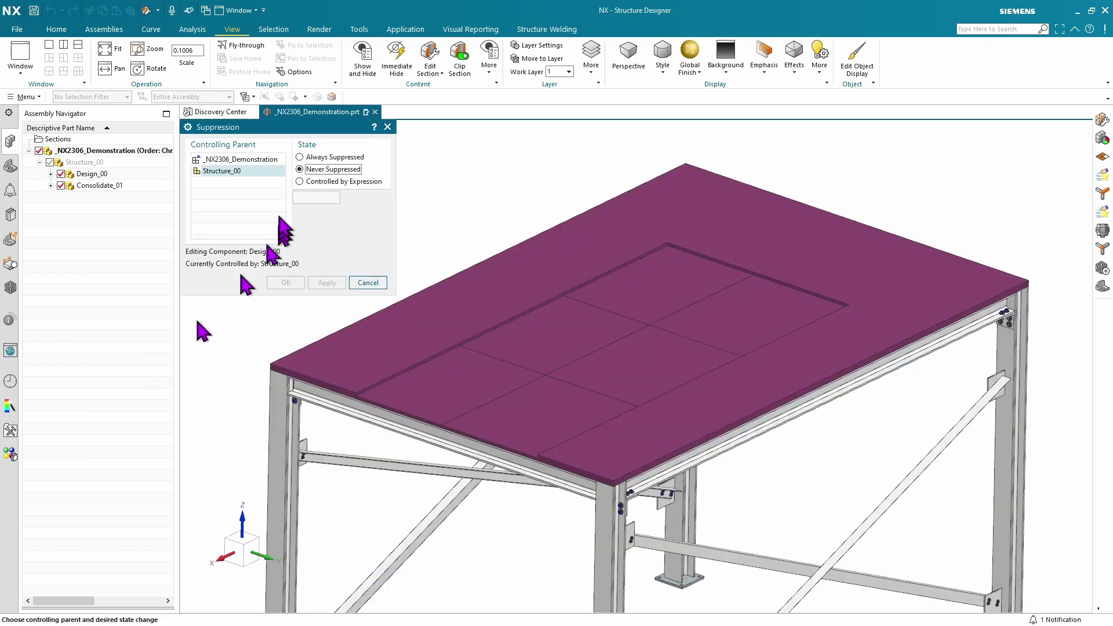
click(301, 158)
click(297, 282)
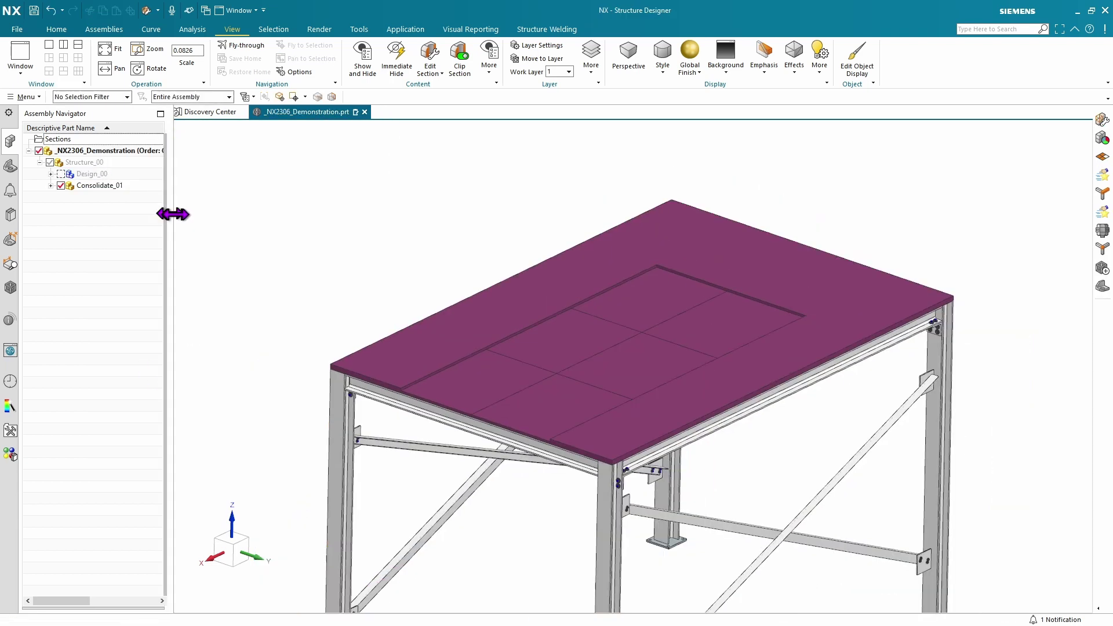
drag(175, 214, 159, 229)
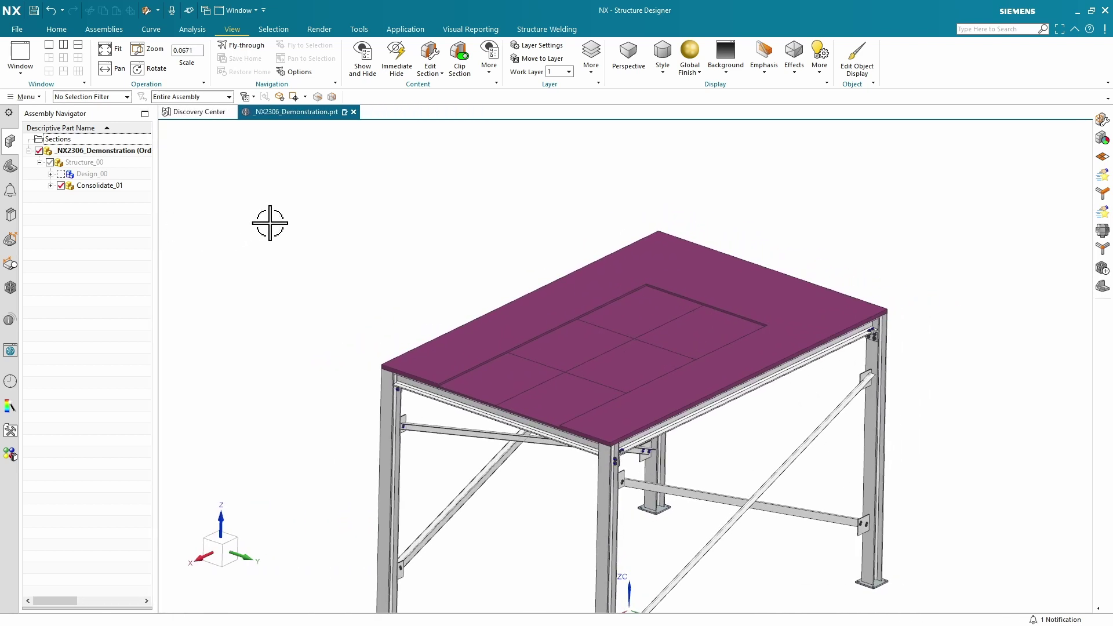